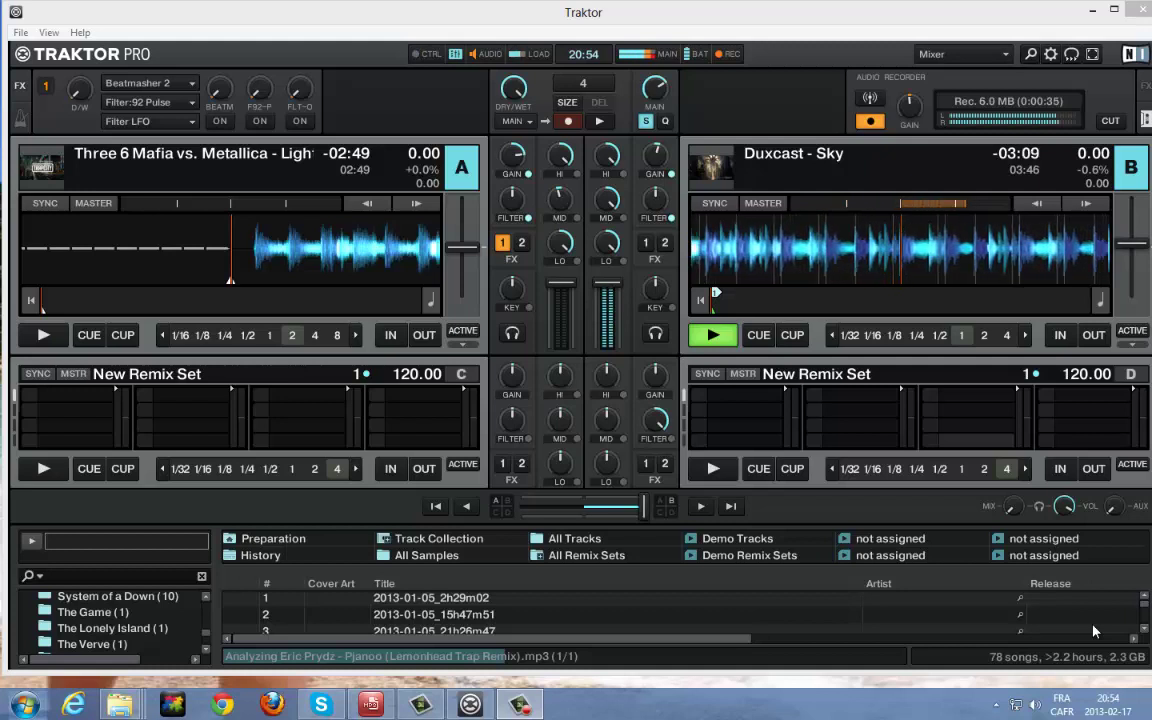
Start deck A playing and sweep deck B's filter up to +21% and back to centre while briefly looping deck B
key("space")
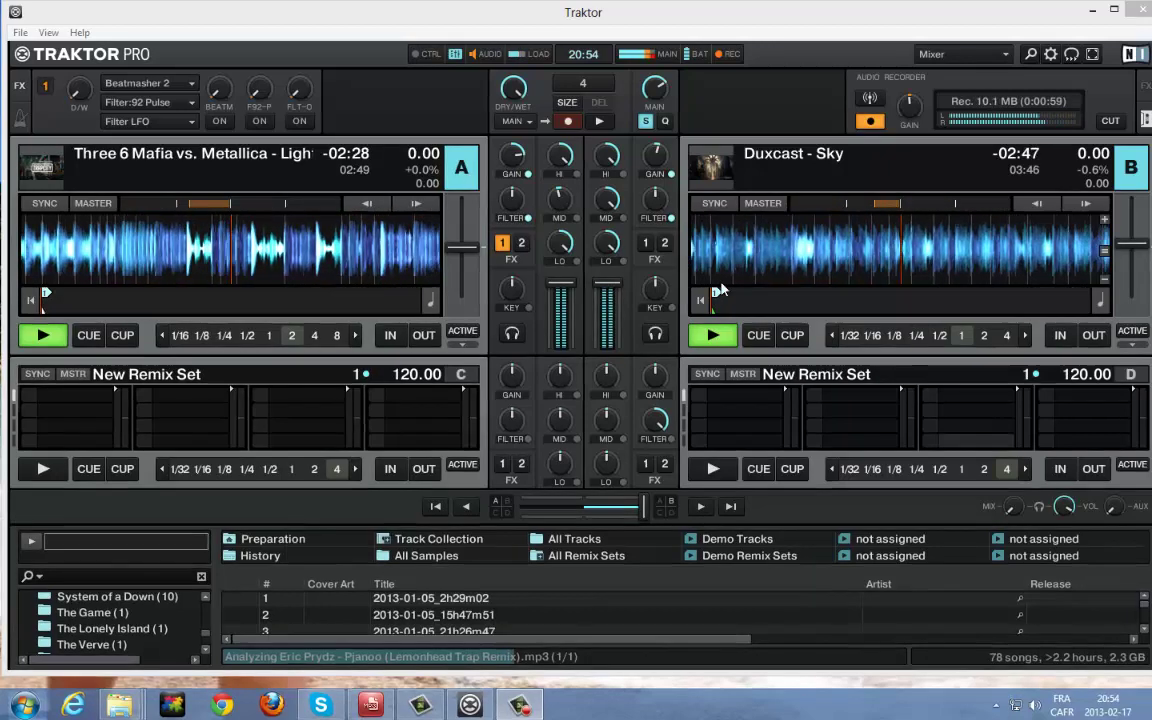
left_click(656, 199)
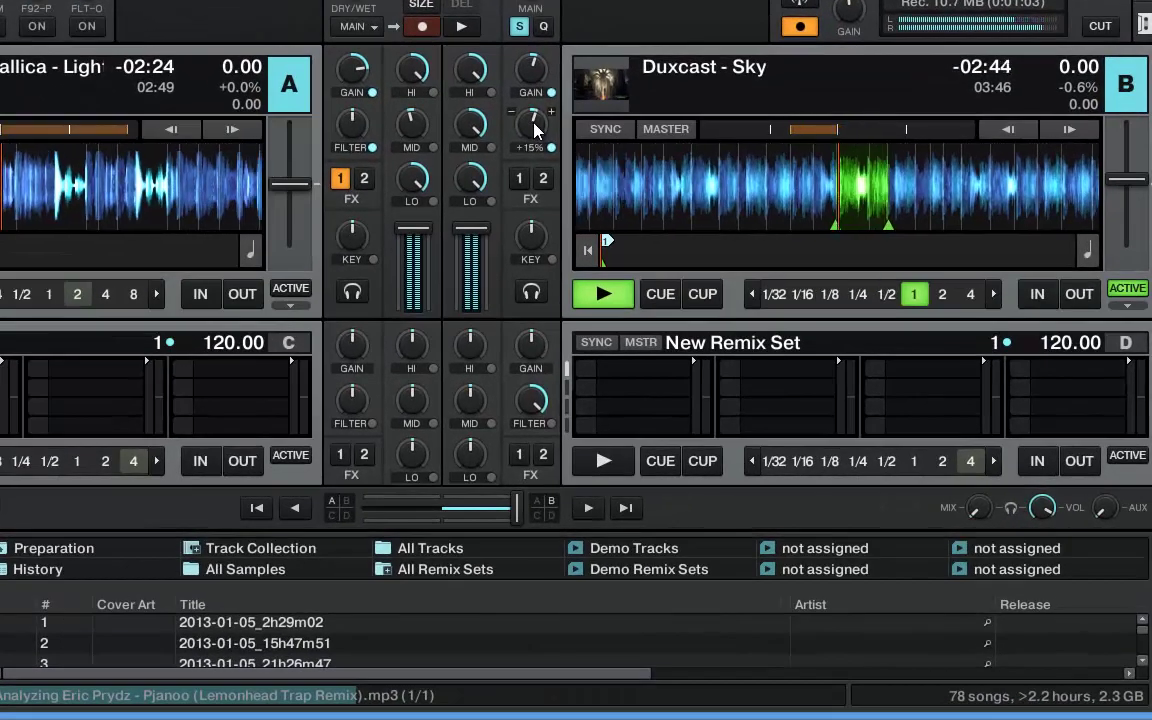
left_click_drag(534, 123, 534, 120)
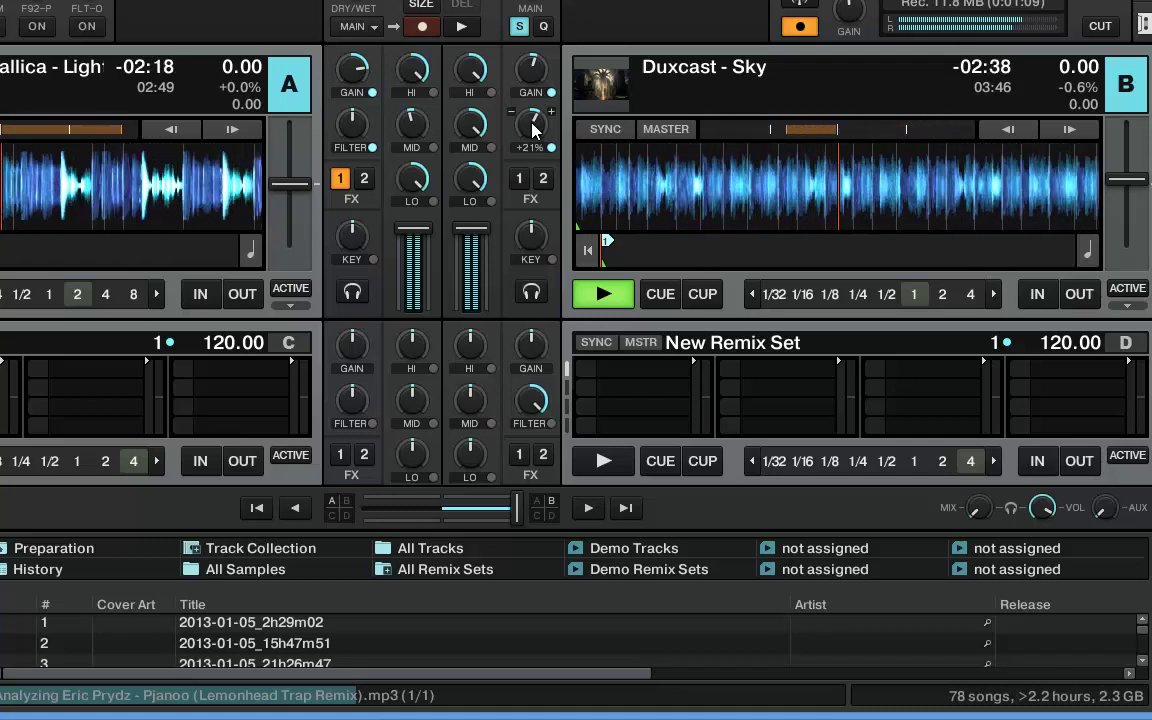
left_click_drag(532, 122, 533, 128)
key("l")
key("l")
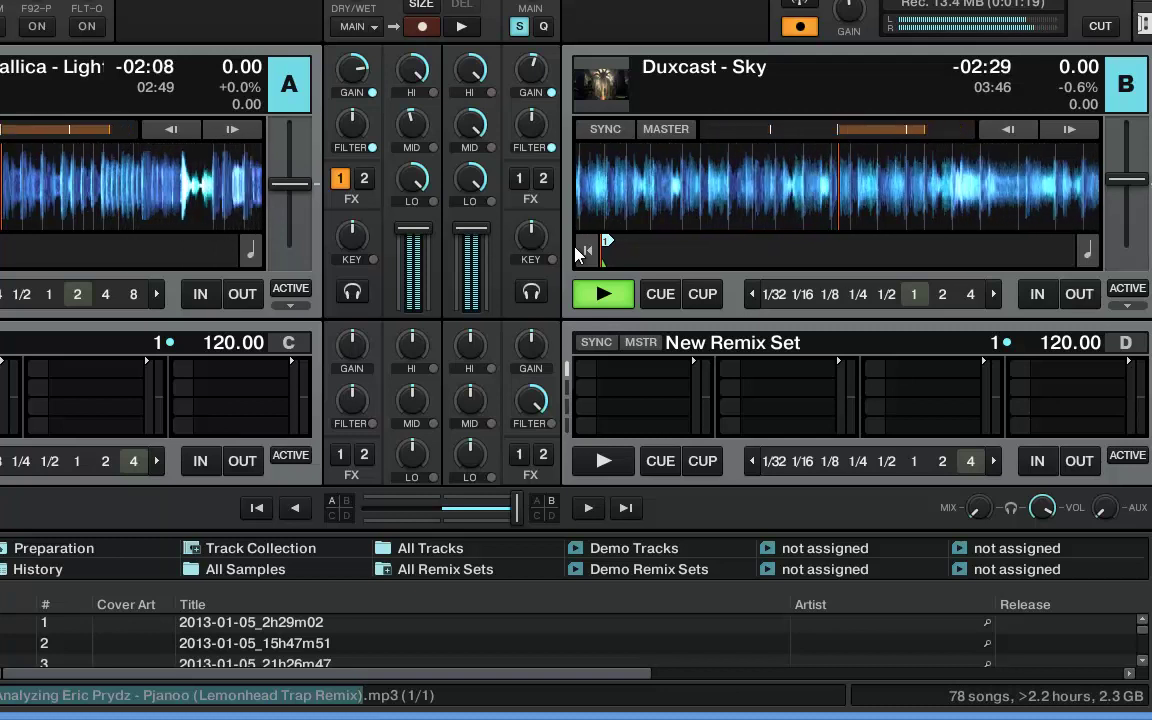
Trigger and release short 1-beat and 2-beat loops on deck B, and set its loop length to 4 beats
key("1")
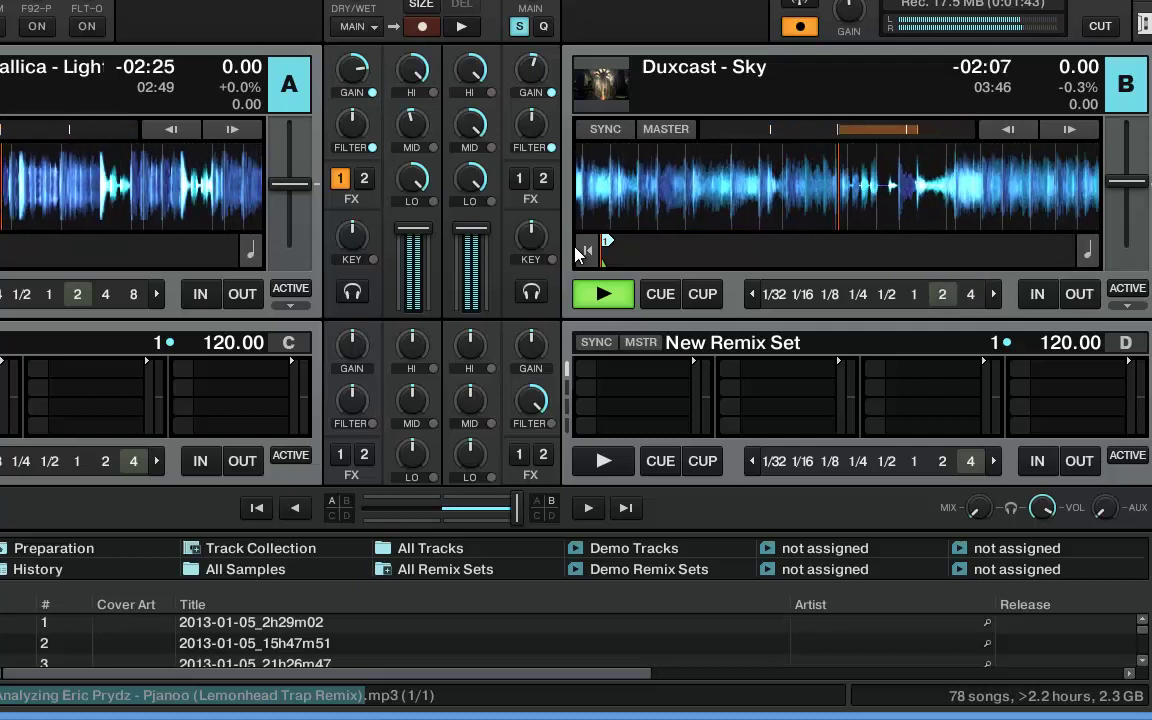
key("2")
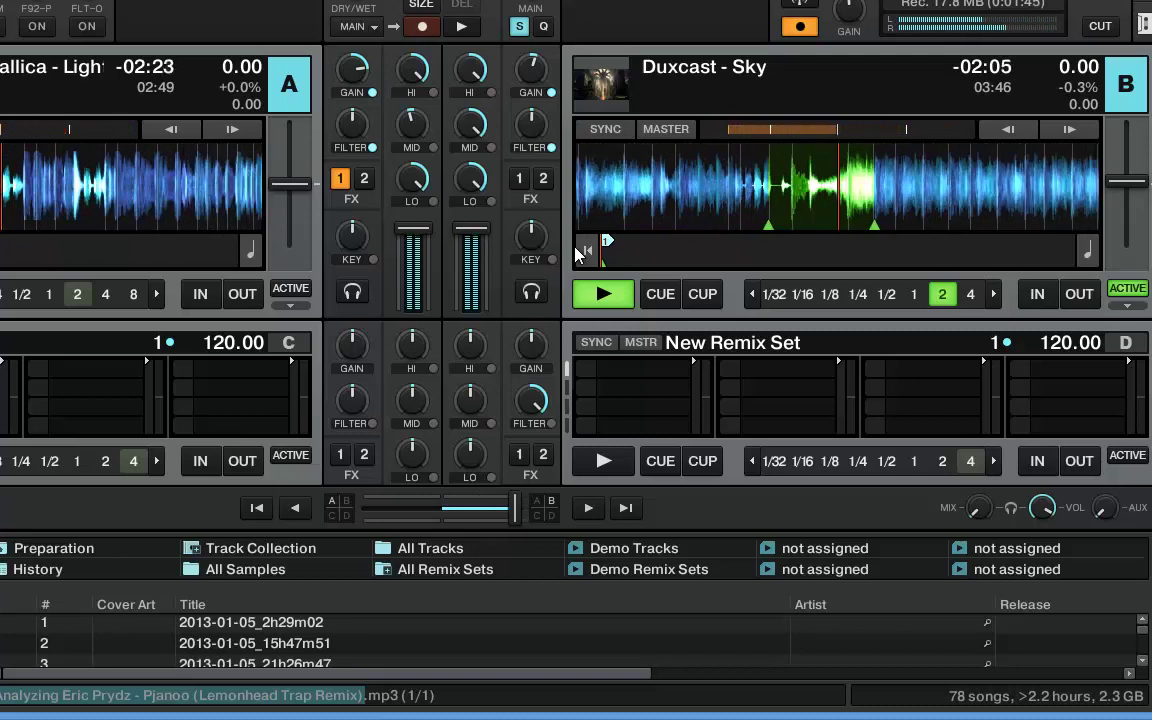
key("2")
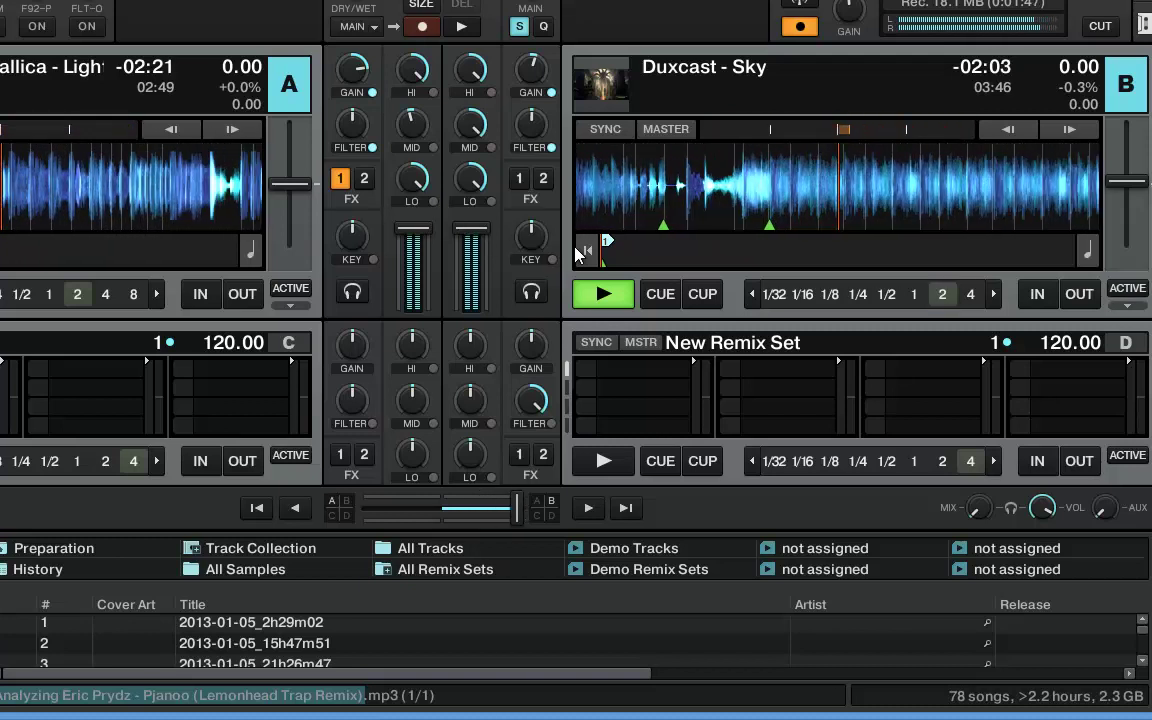
key("1")
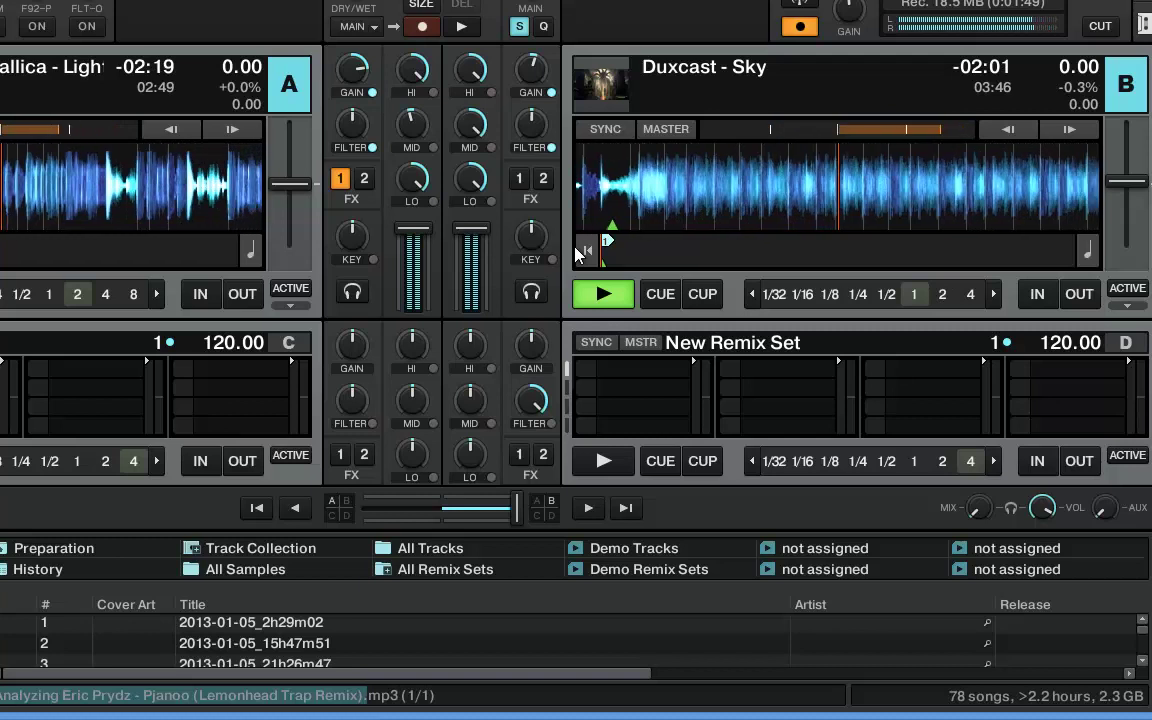
key("1")
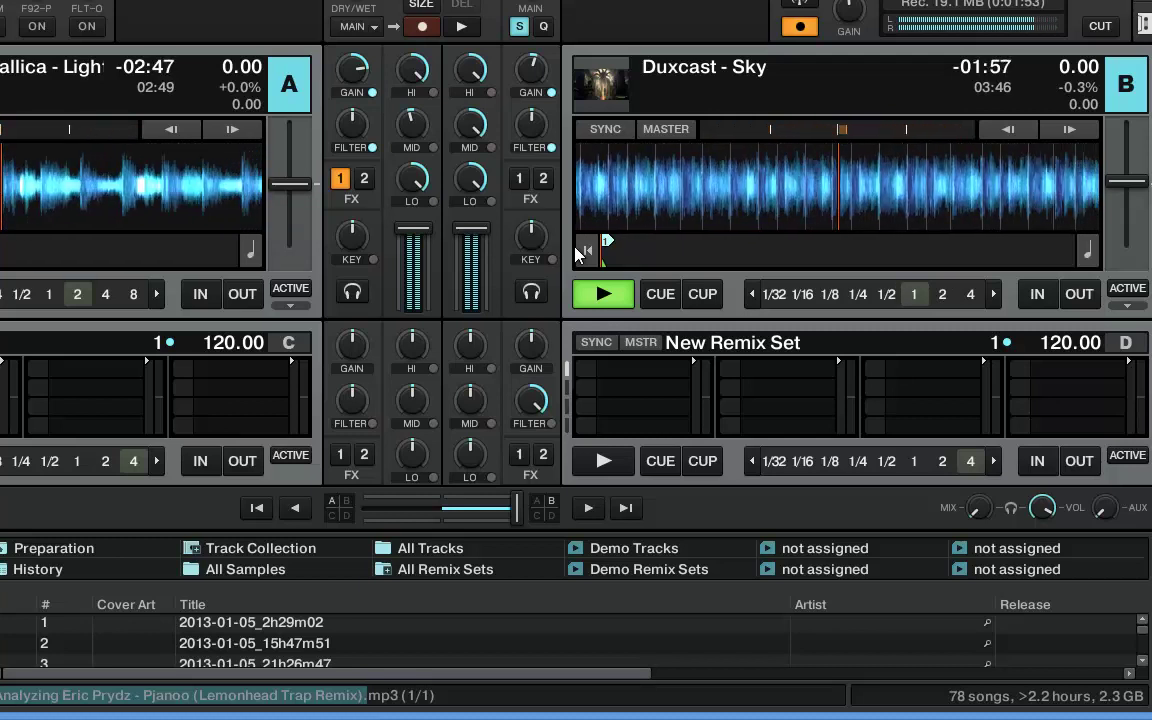
key("2")
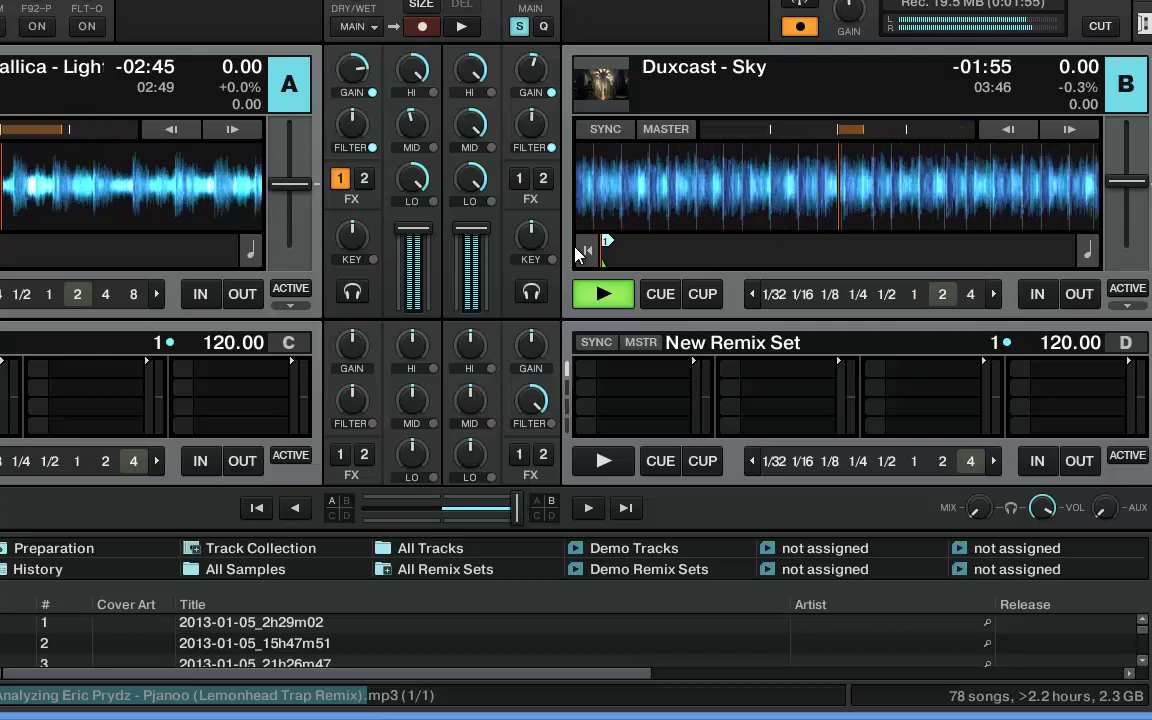
key("4")
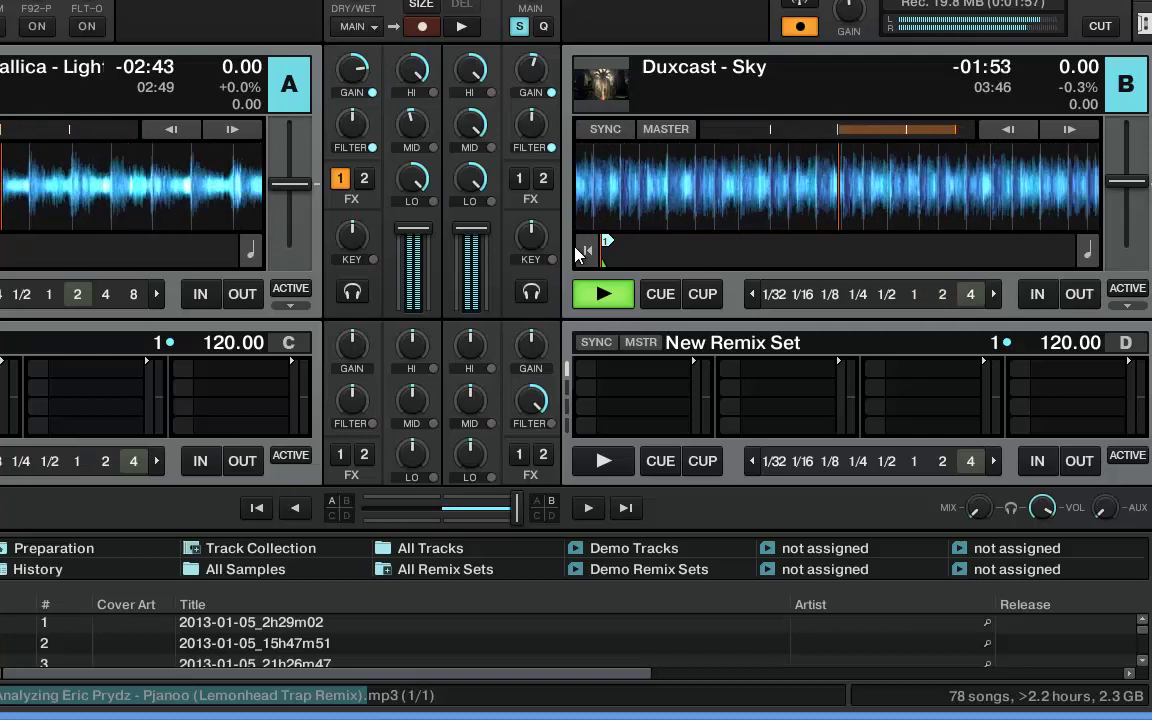
Hold a 4-beat loop on deck B while moving the crossfader fully to deck A with brief 1-beat loops on deck A
key("l")
key("1")
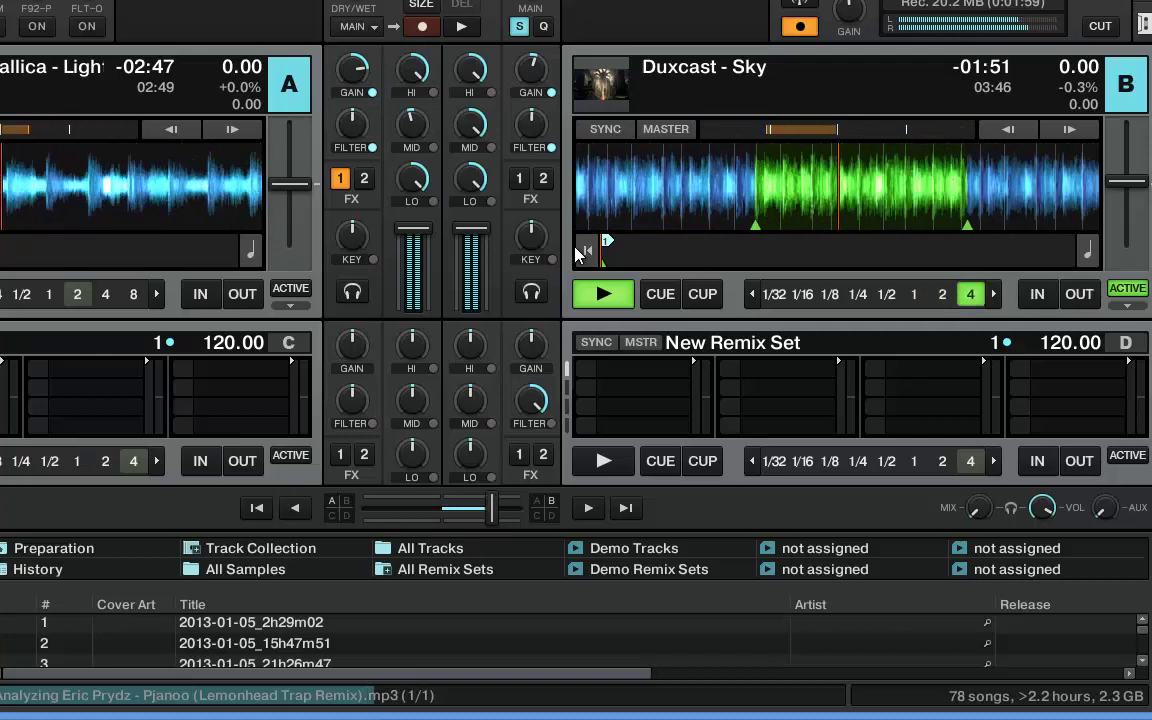
key("Left")
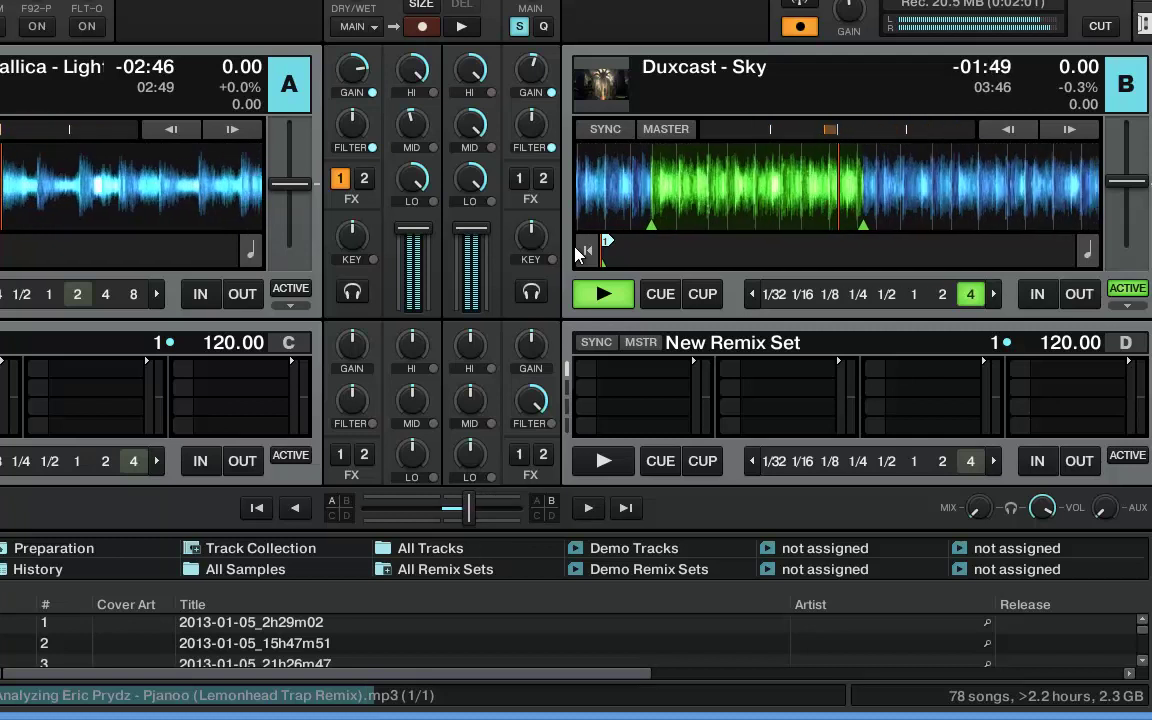
key("Left")
key("1")
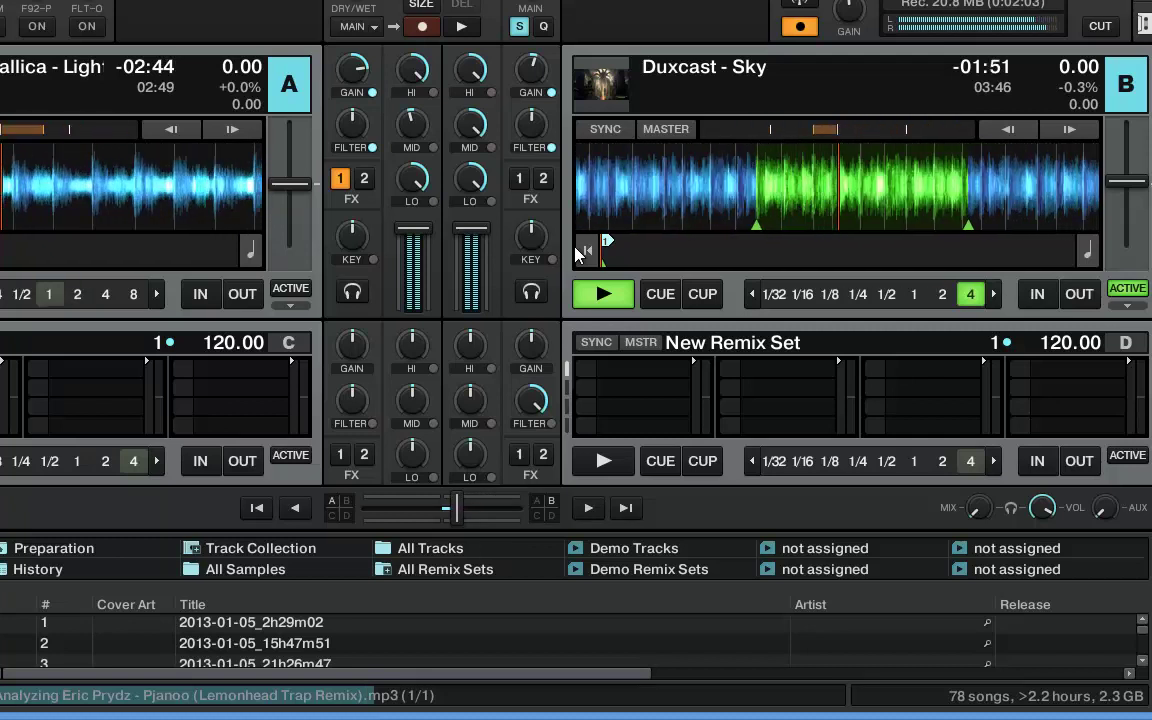
key("Left")
key("l")
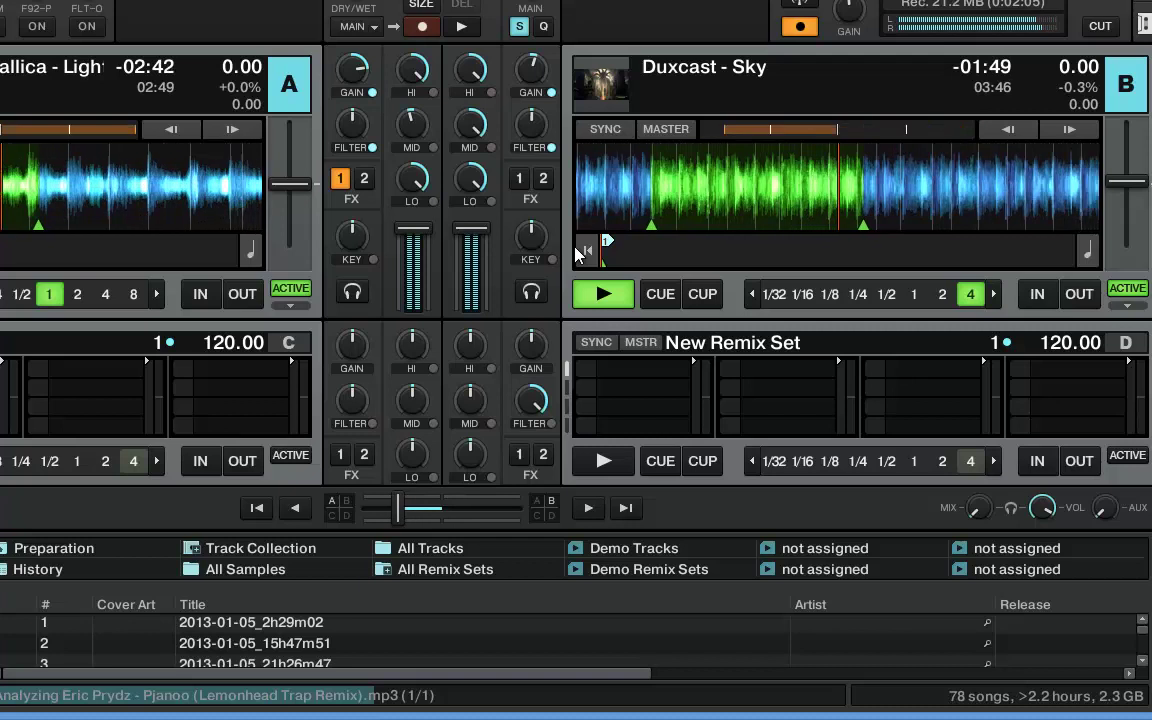
key("Left")
key("l")
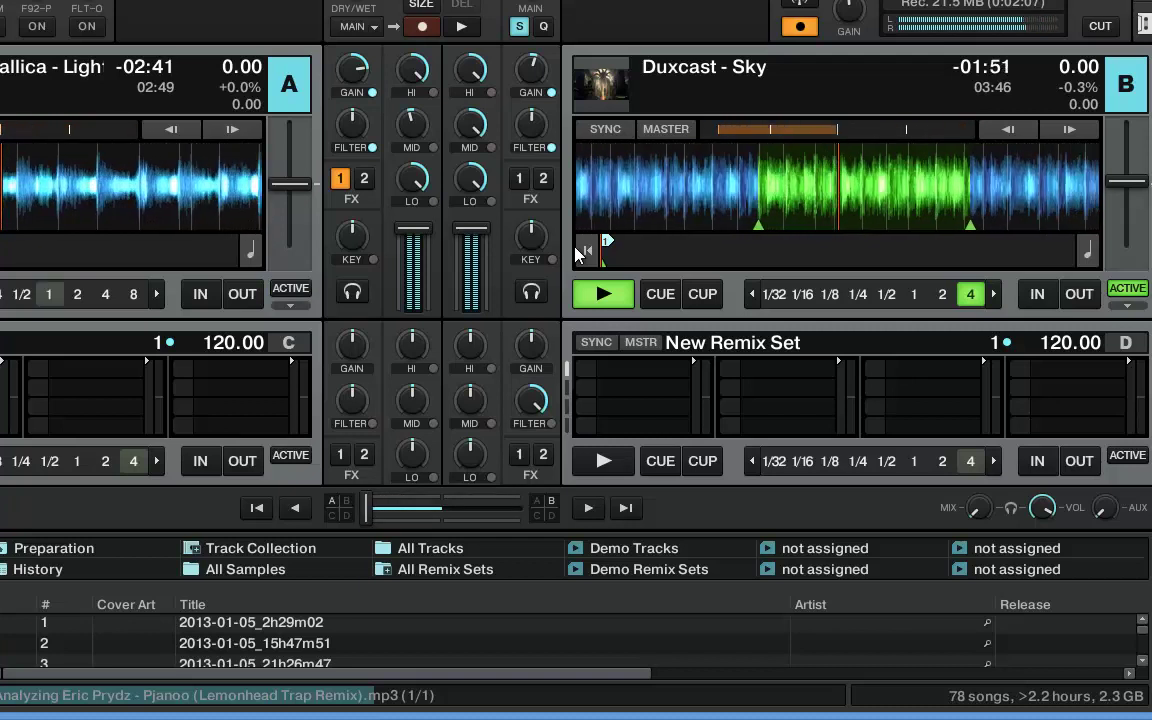
Raise deck A's mid EQ to its maximum
key("w")
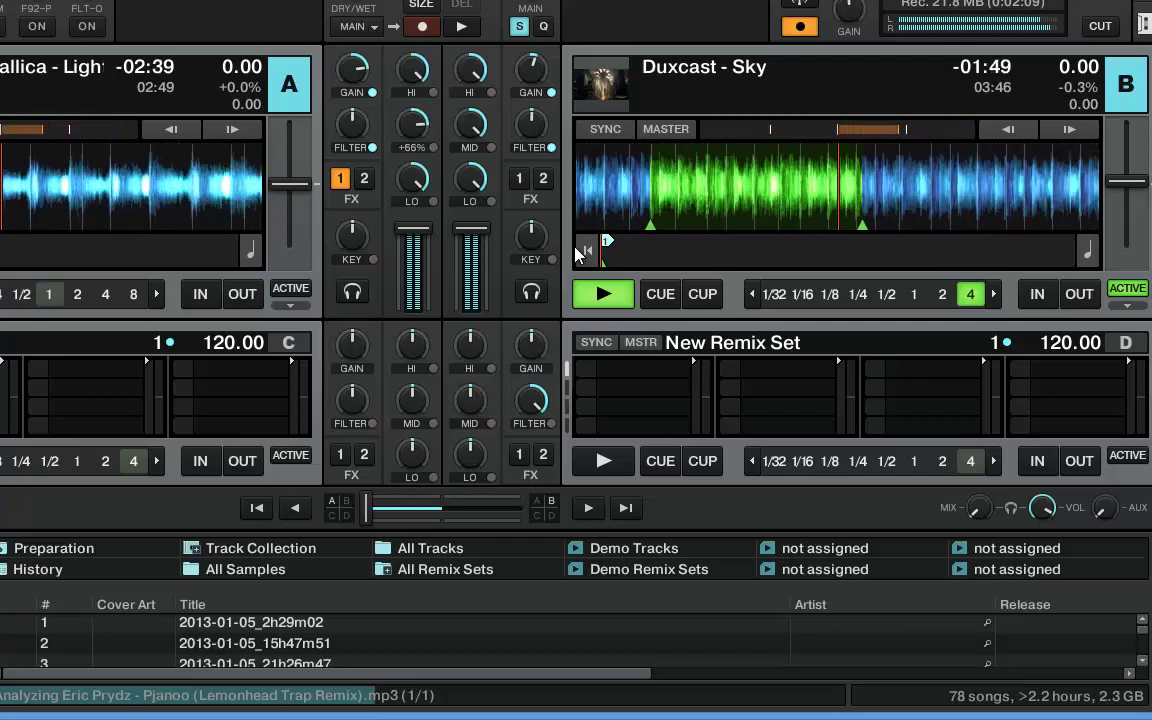
key("w")
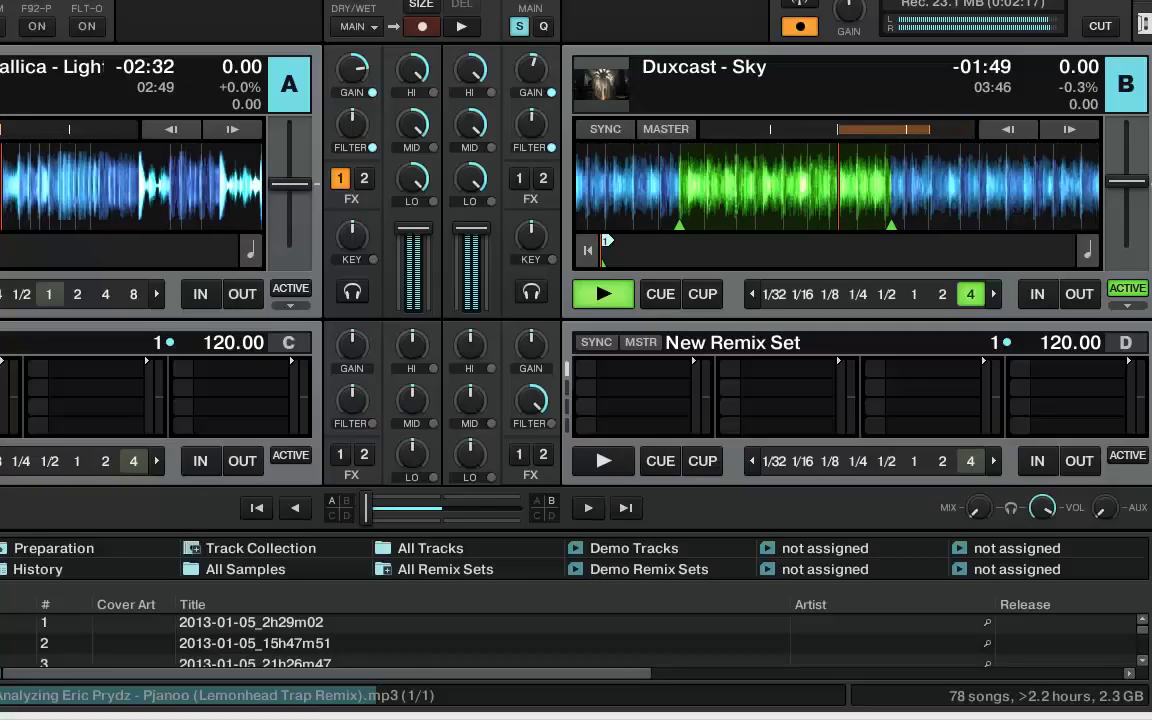
Switch to Free YouTube to MP3 Converter, load the Coolio - Gangsters Paradise file from its folder into Traktor's deck B, and start it playing
key("alt+Tab")
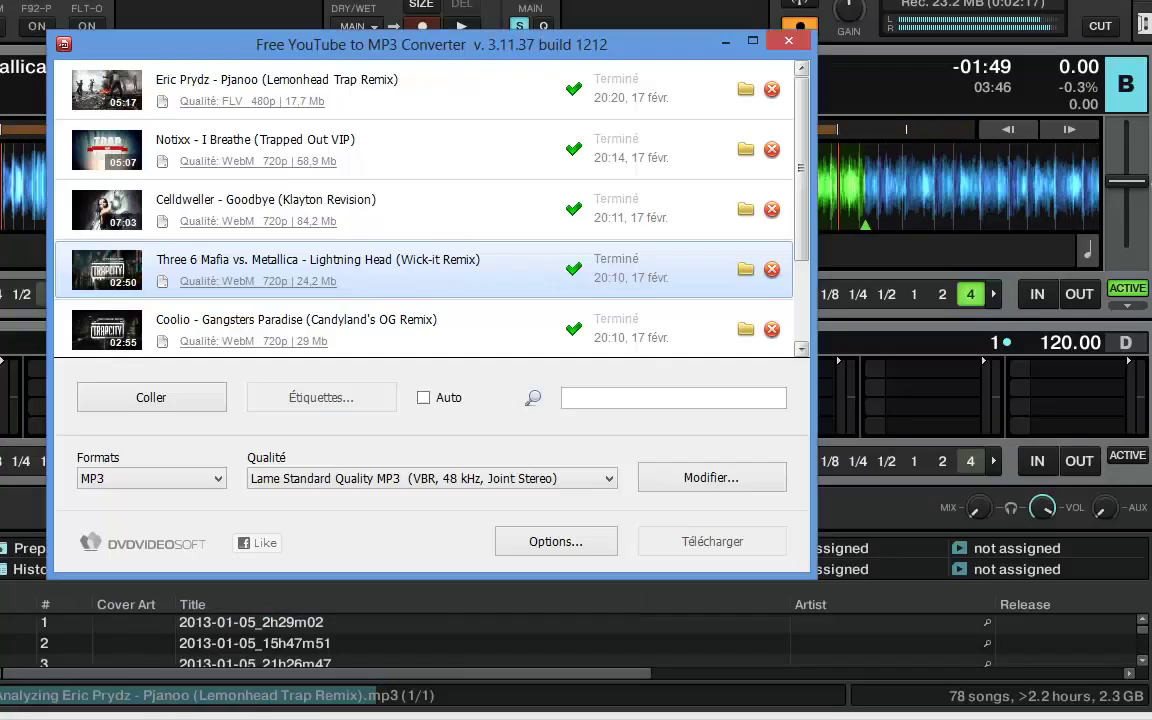
left_click(746, 335)
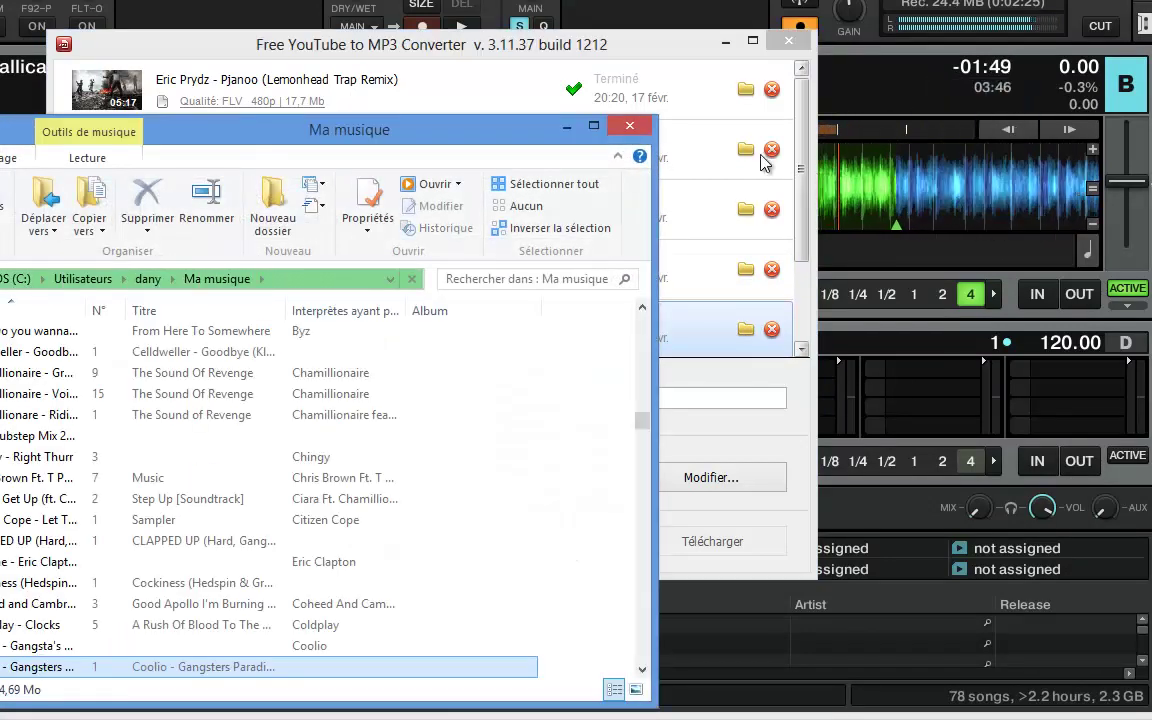
left_click(566, 126)
left_click(725, 45)
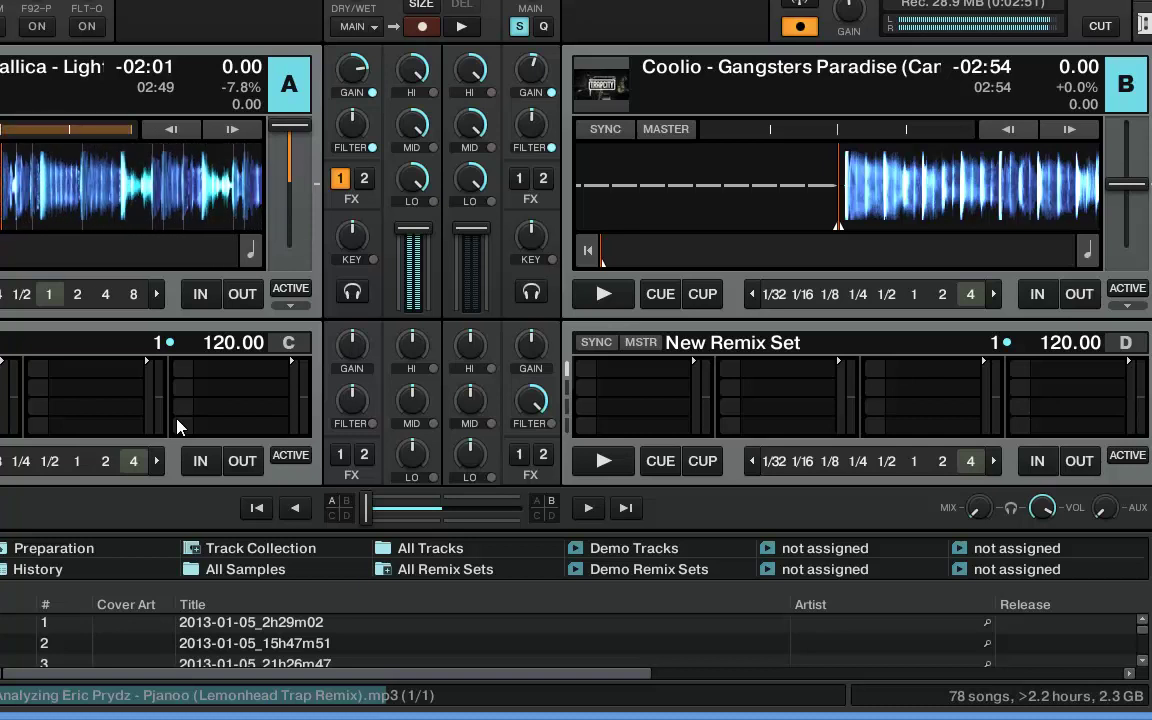
mouse_move(352, 115)
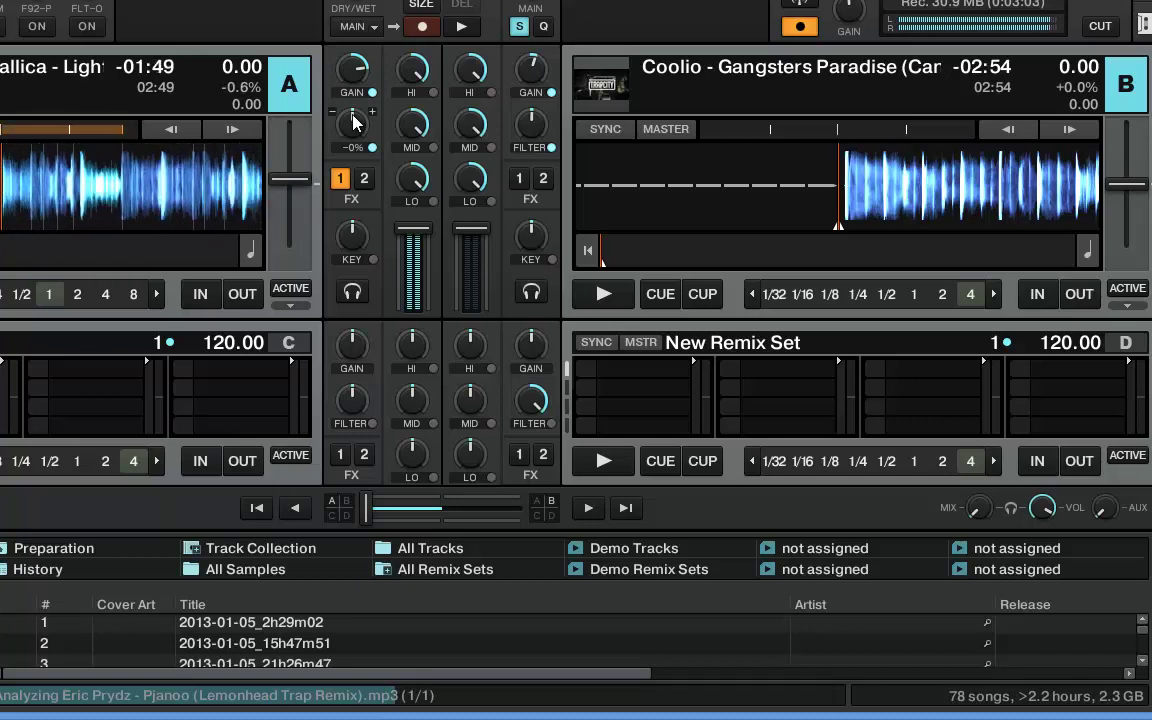
key("space")
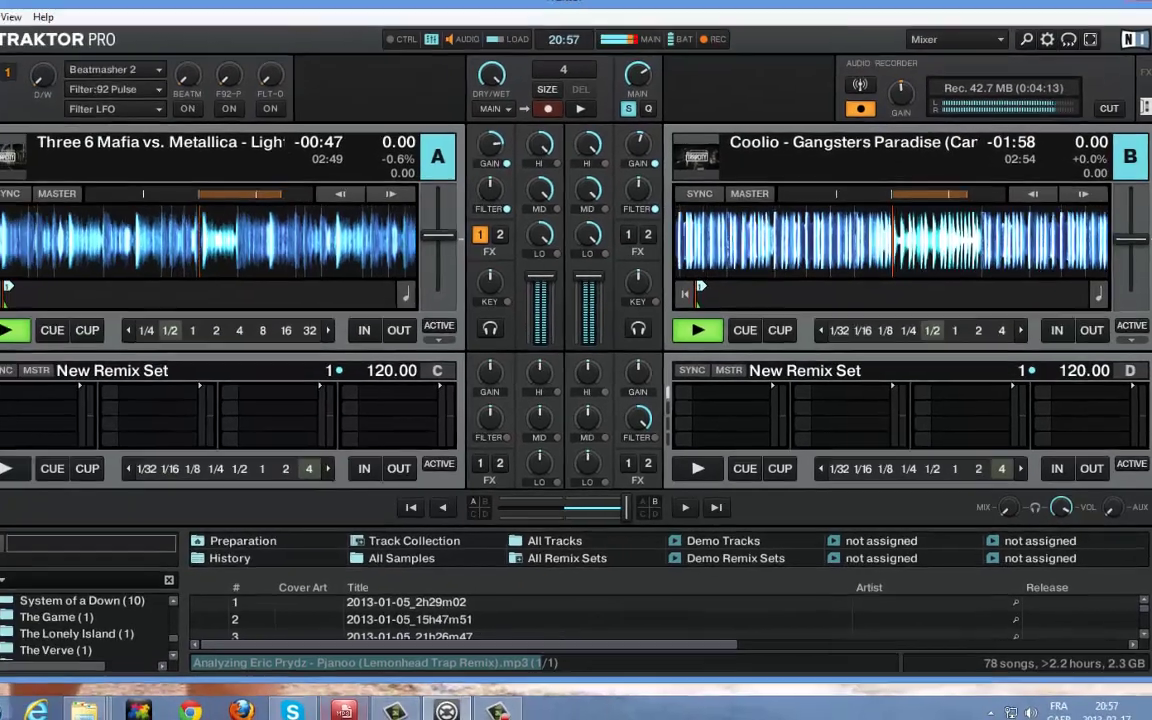
Switch to Free YouTube to MP3 Converter and load Notixx - I Breathe (Trapped Out VIP) from its folder into Traktor's deck A
left_click(370, 706)
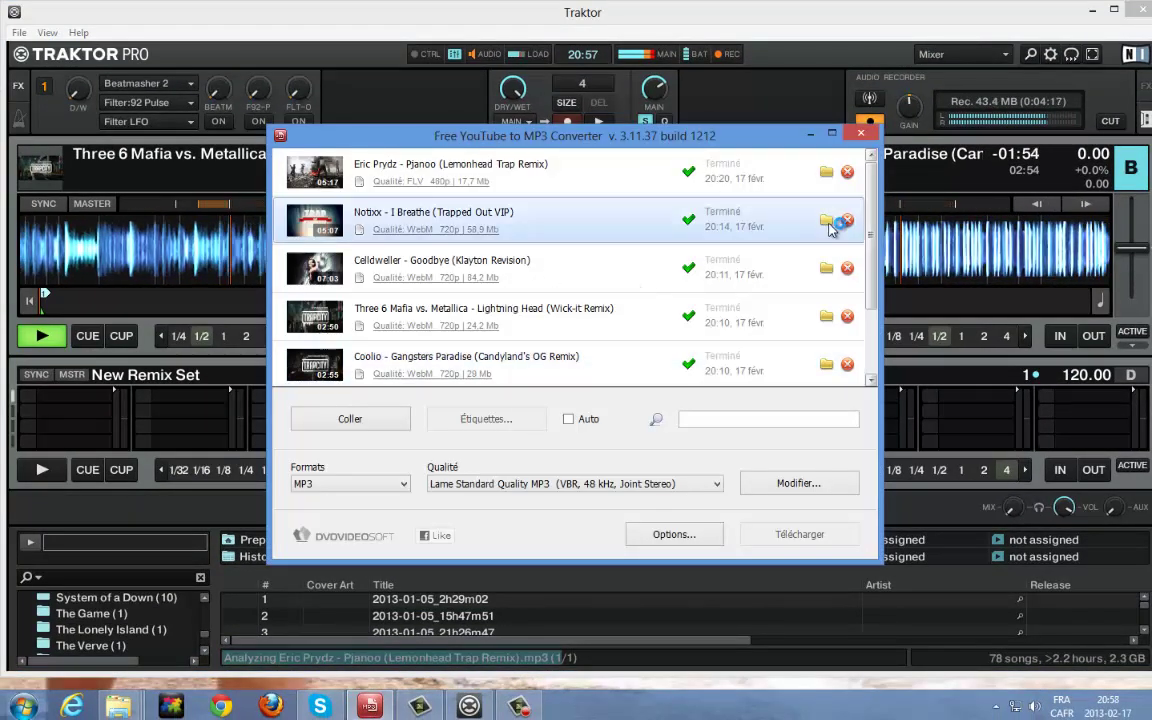
double_click(603, 295)
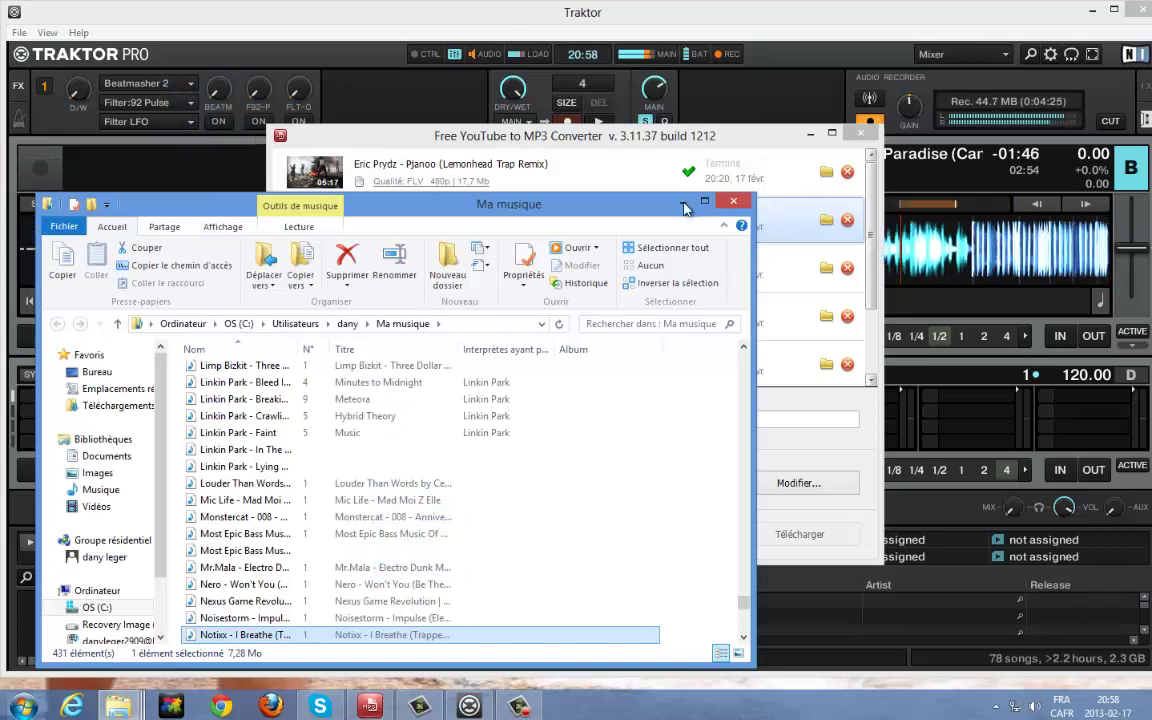
left_click(733, 201)
left_click(810, 133)
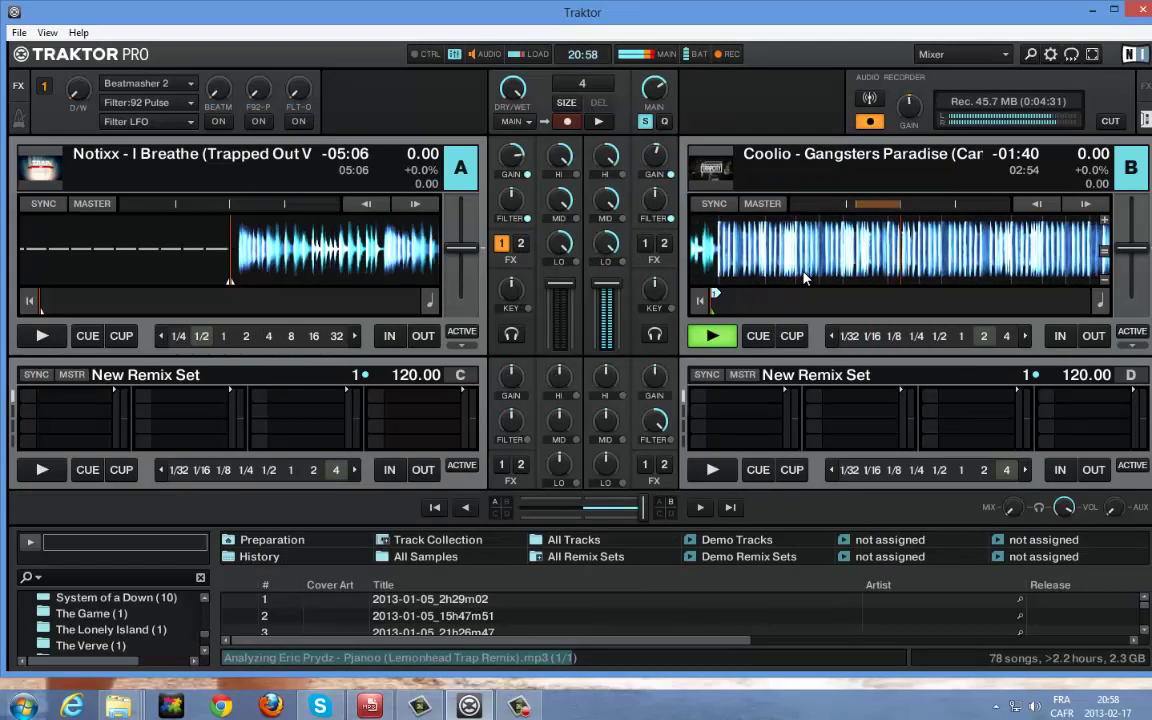
Trigger and release 2-beat loops on deck B during the Coolio track, and change its loop length to 1 beat
key("l")
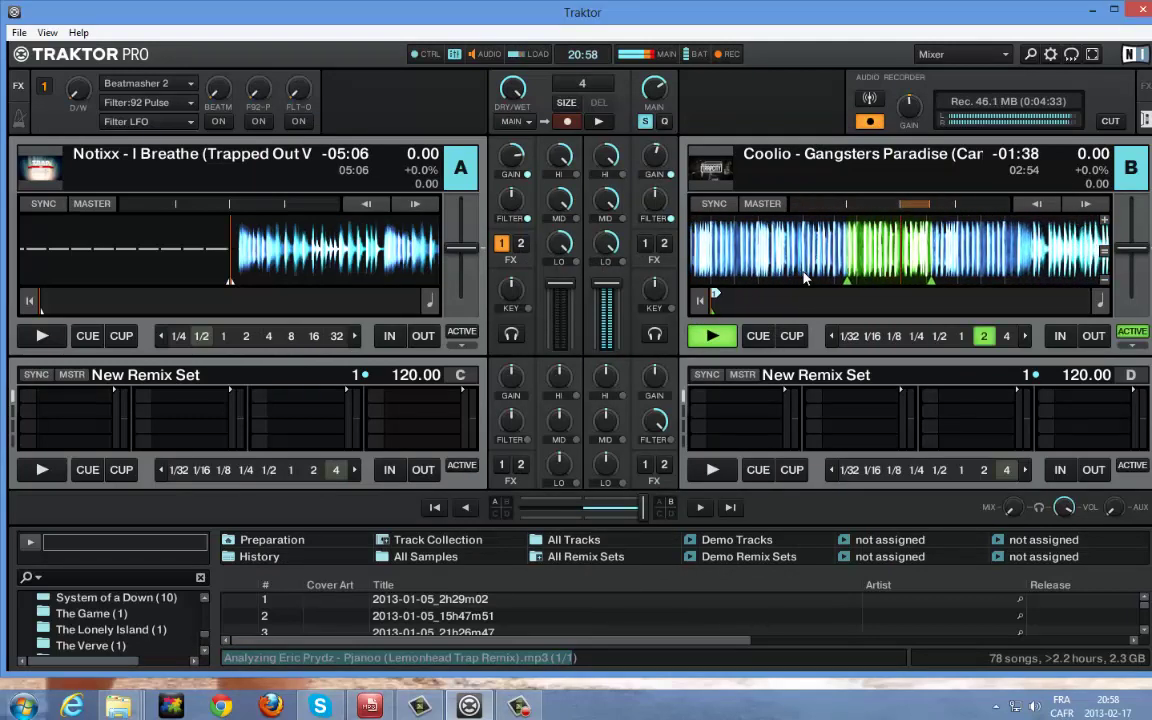
key("l")
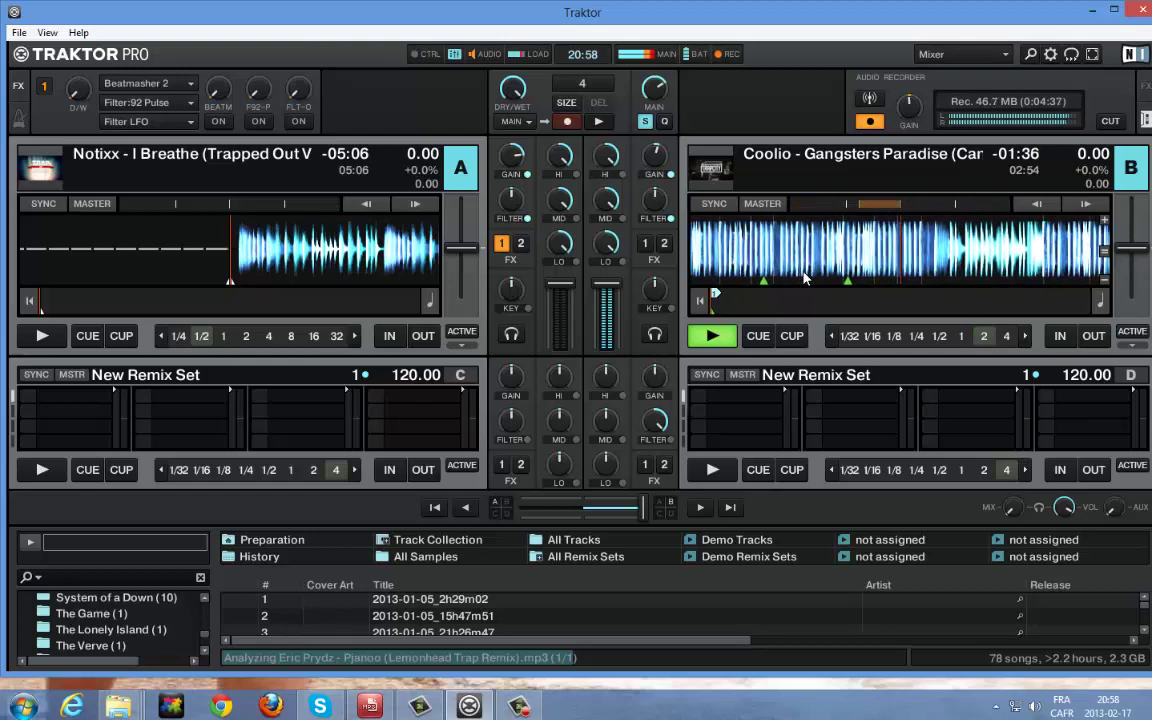
key("l")
key("l")
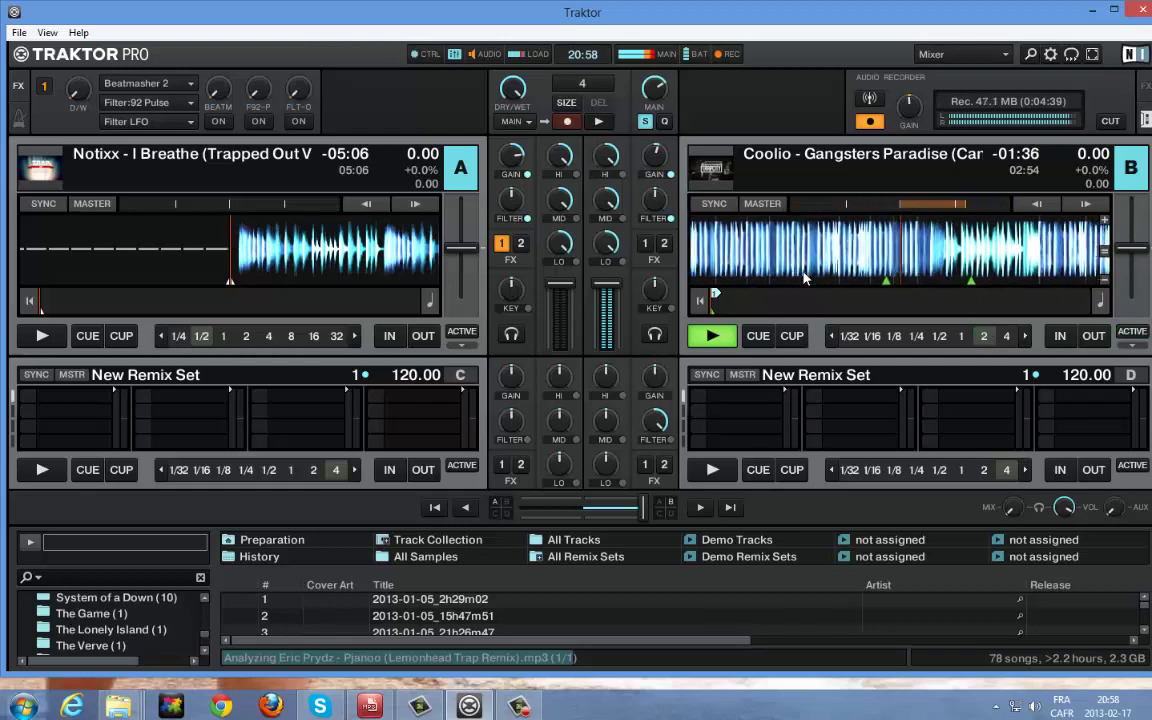
key("l")
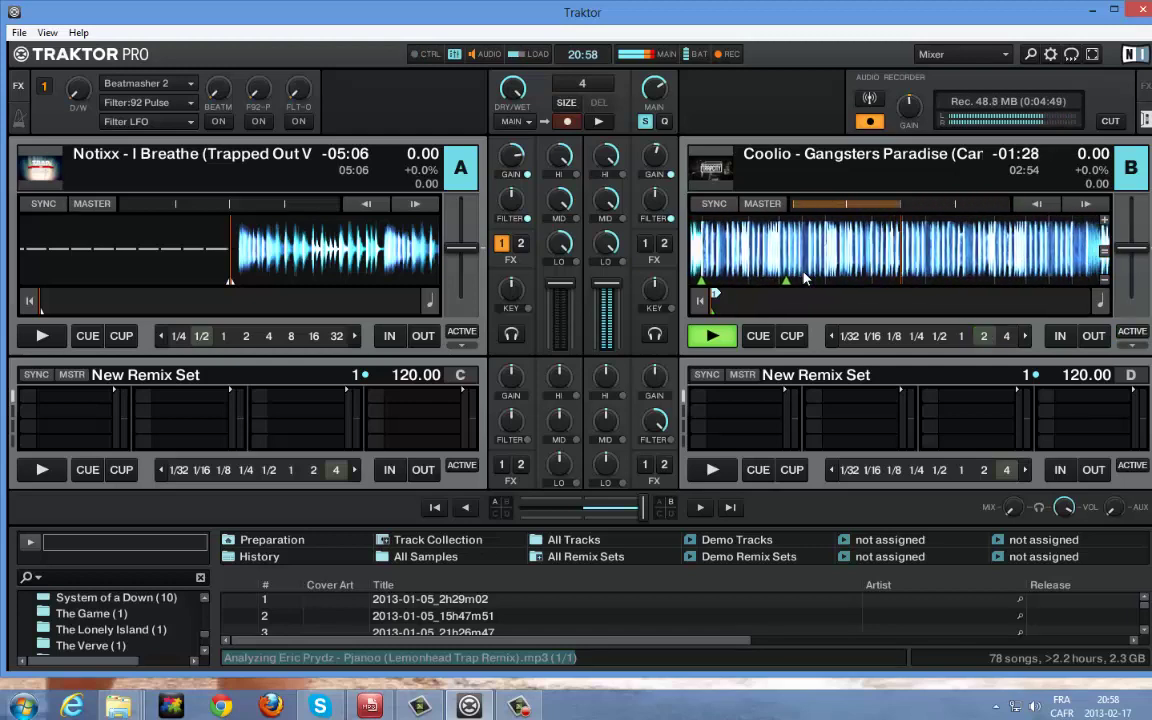
key("1")
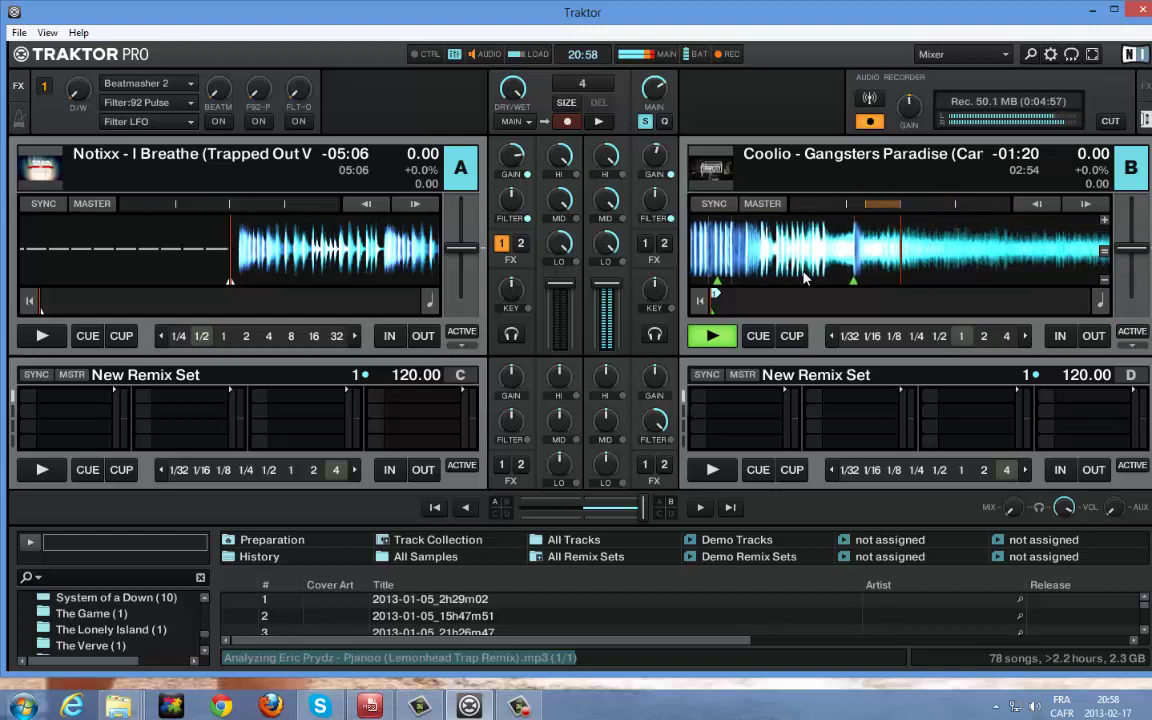
Start the Notixx track on deck A and repeatedly trigger and release 1-beat loops while moving the crossfader fully to deck A
key("a")
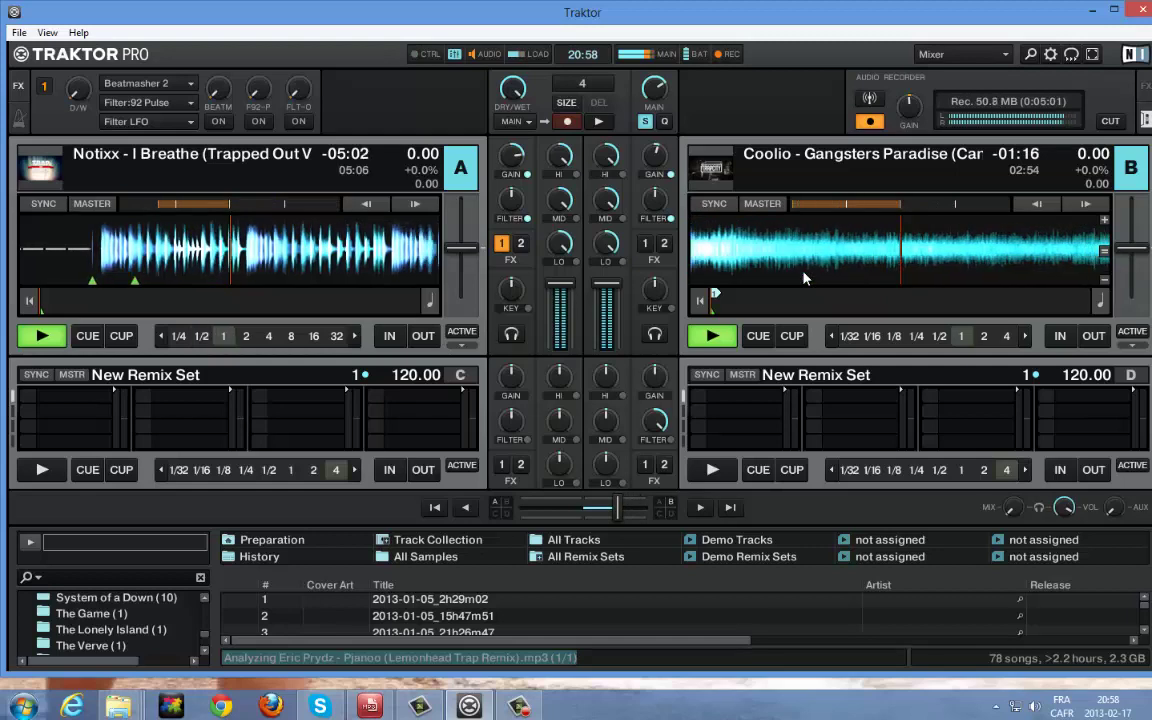
key("1")
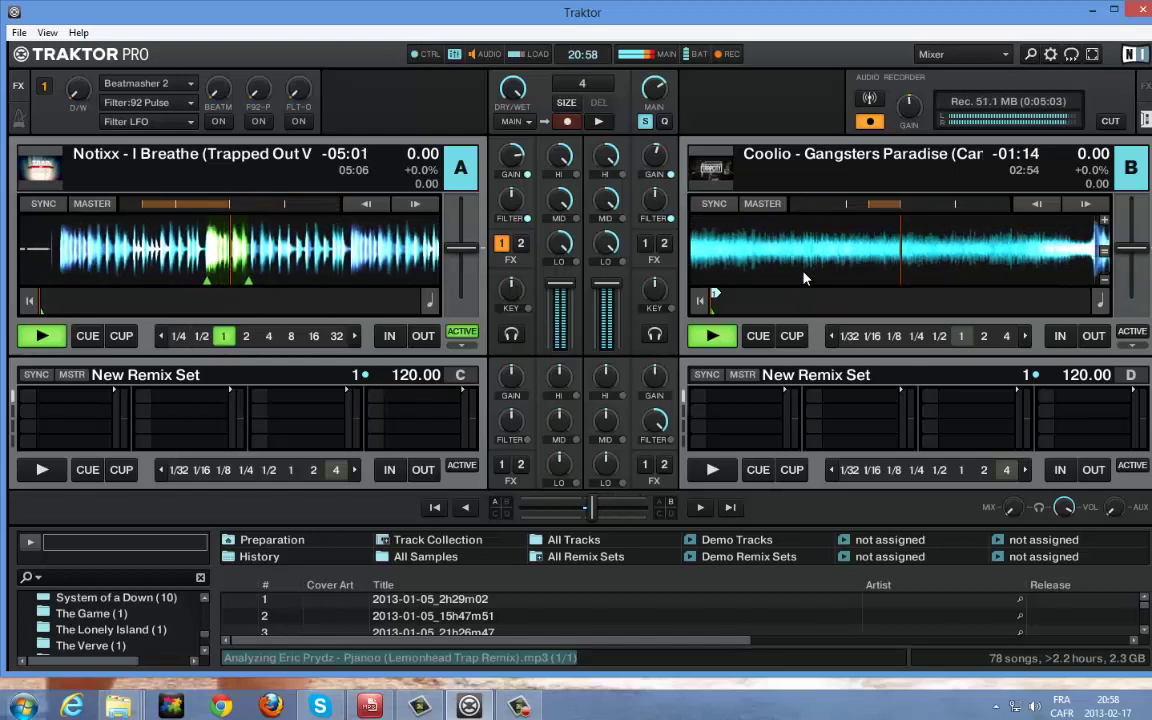
key("1")
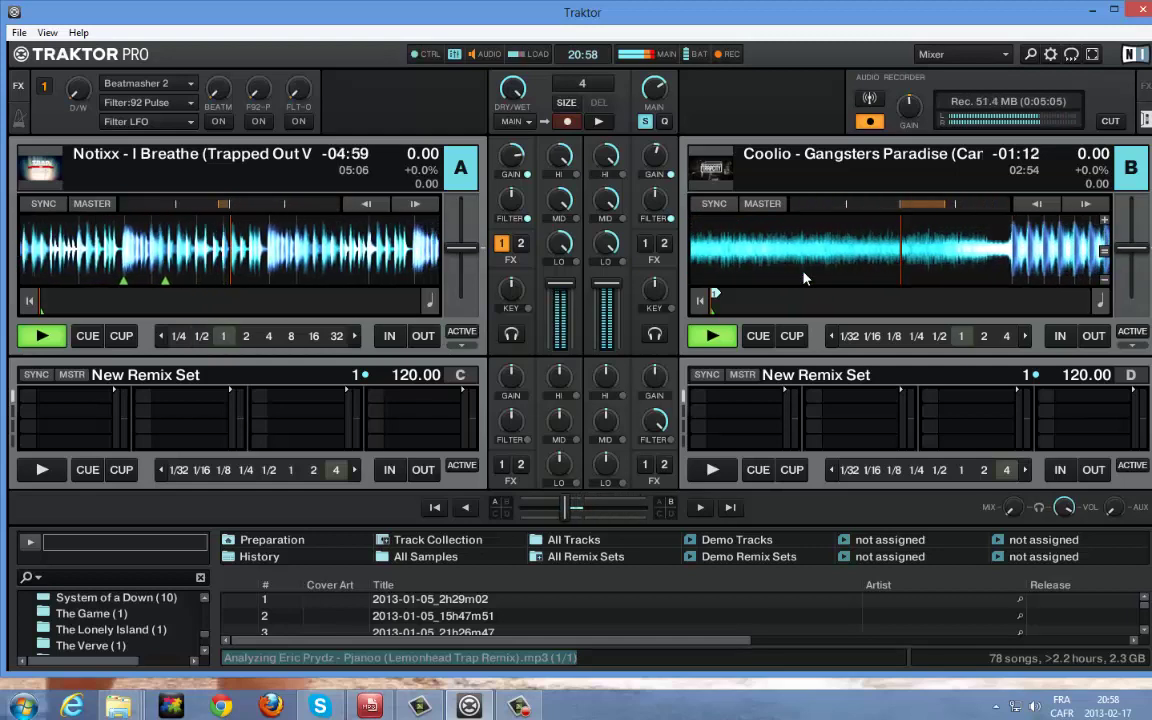
key("1")
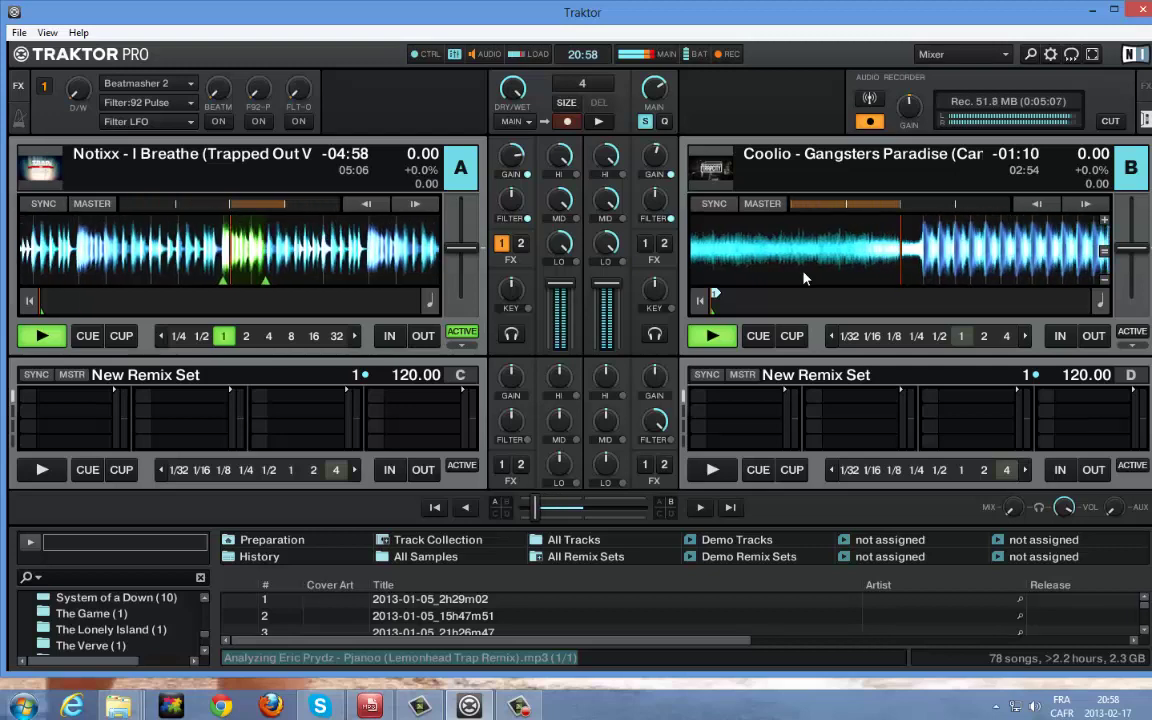
key("1")
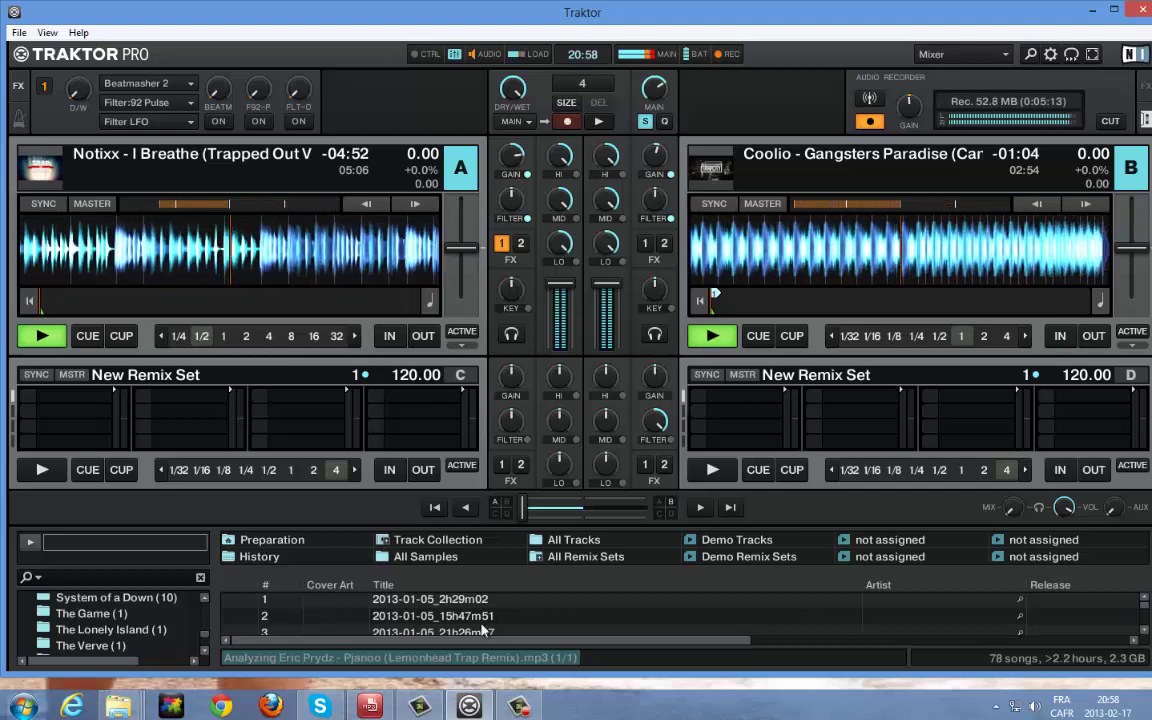
Switch to Free YouTube to MP3 Converter and load Celldweller - Goodbye (Klayton Revision) from its folder into Traktor's deck B
left_click(371, 707)
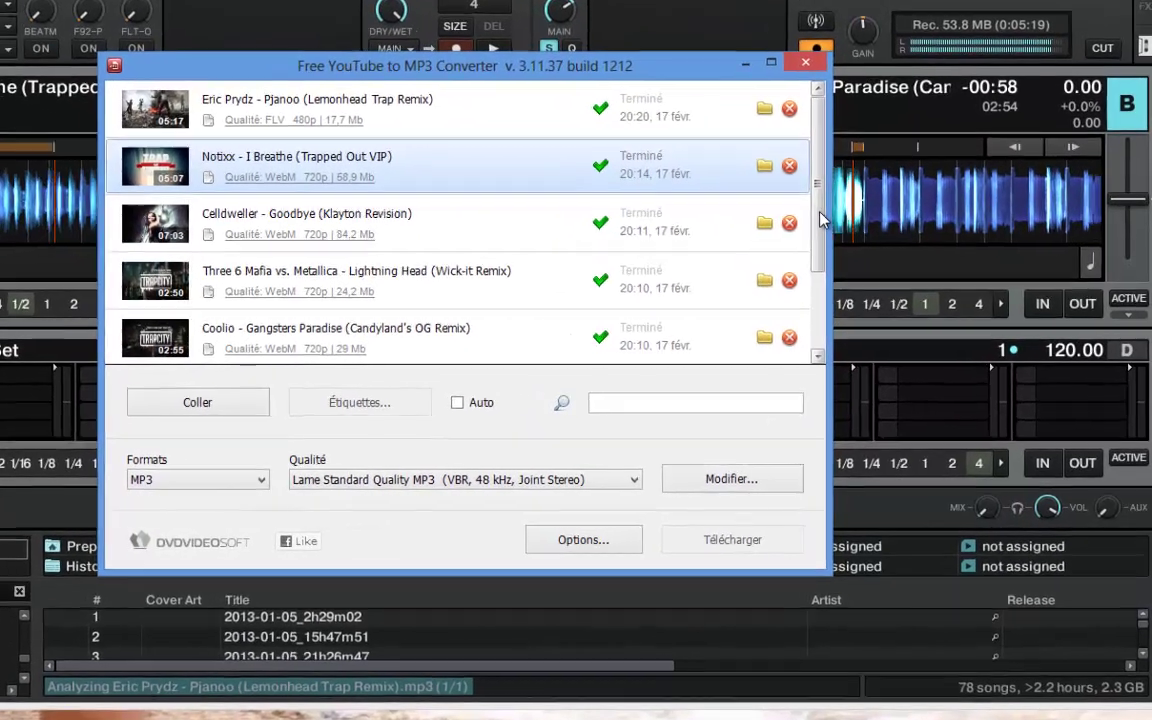
left_click_drag(870, 259, 872, 278)
left_click_drag(806, 230, 805, 162)
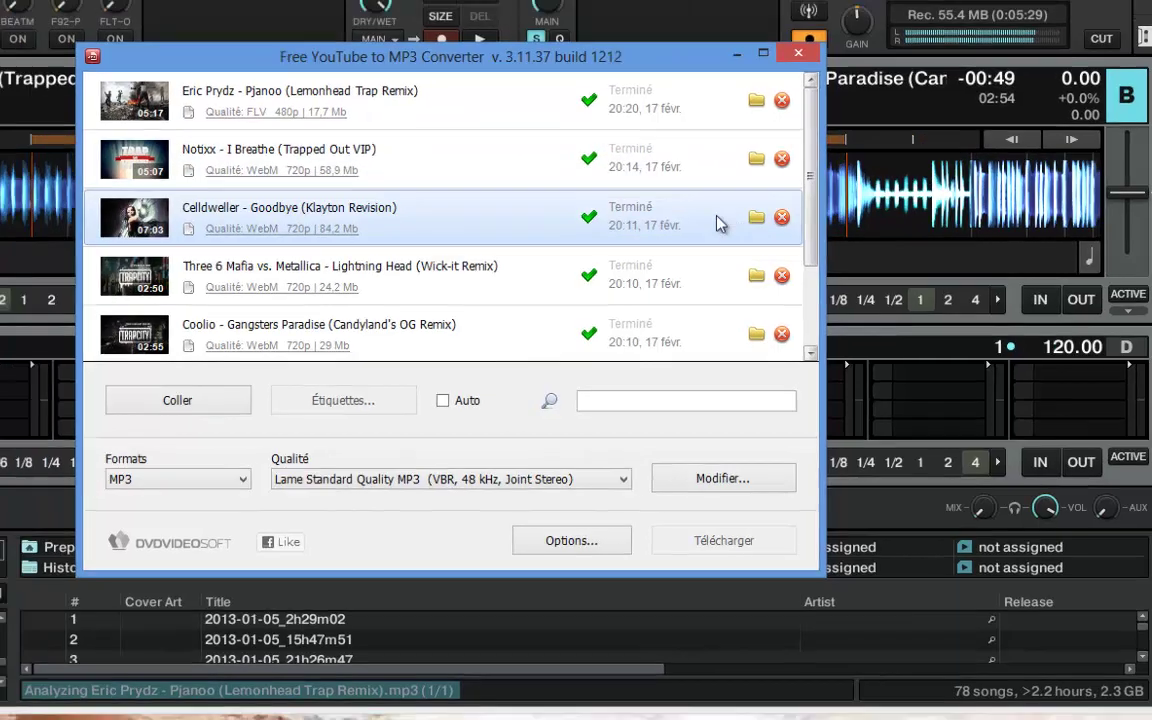
left_click(745, 209)
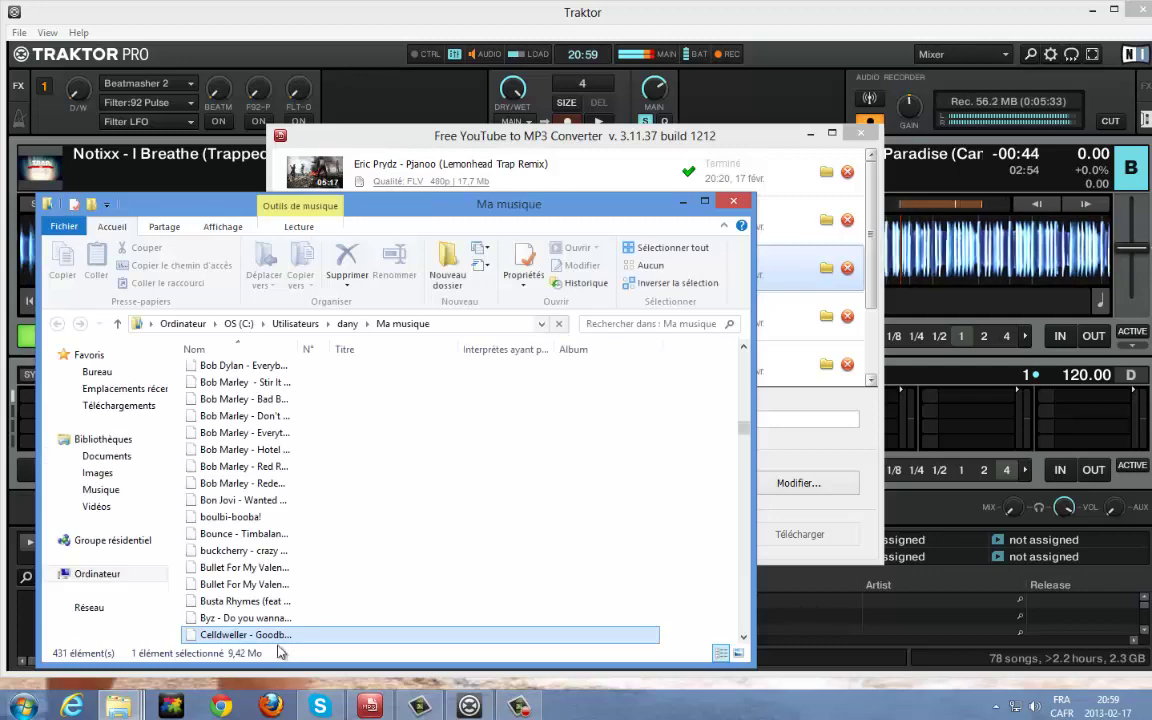
left_click_drag(262, 643, 968, 280)
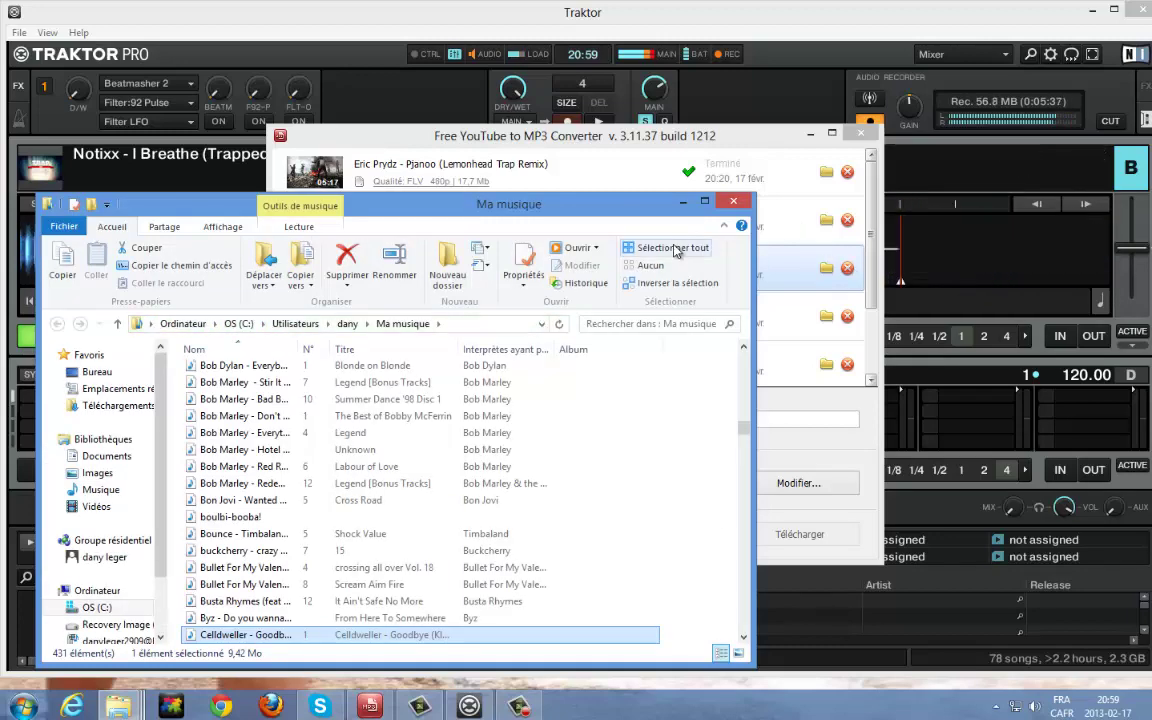
left_click(683, 203)
left_click(810, 133)
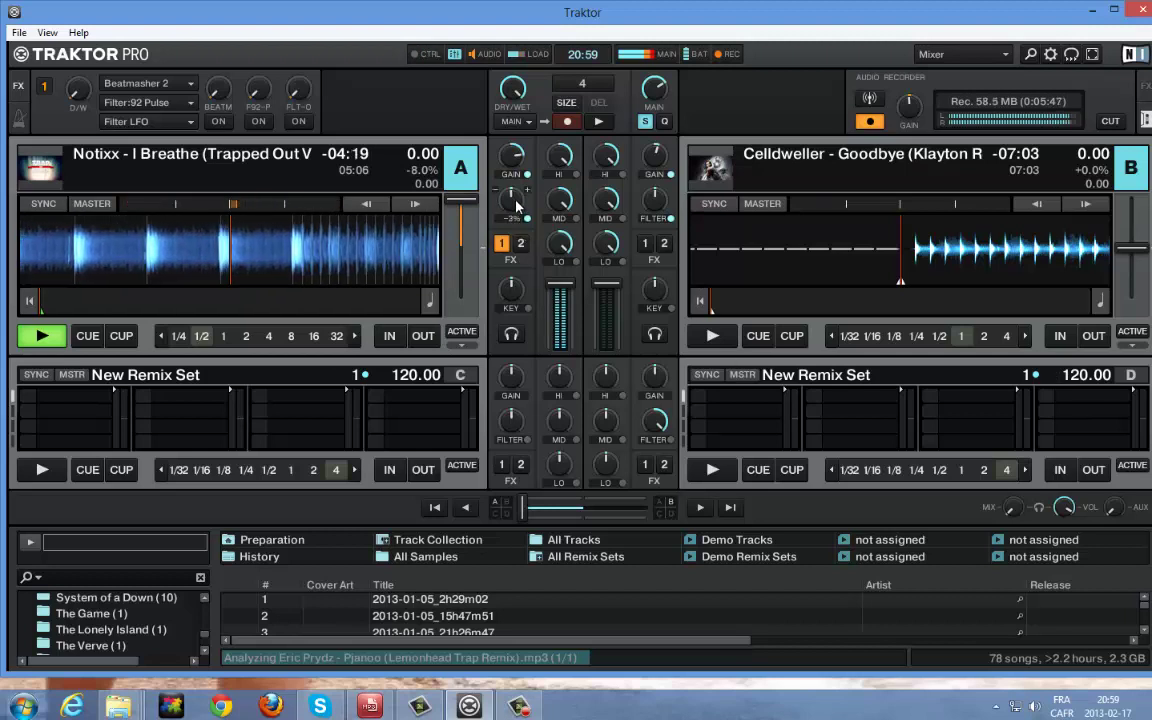
Sweep deck A's filter below and above centre and back to neutral, triggering and releasing a 1/2-beat loop during the sweep
scroll(518, 207, "down", 3)
scroll(518, 207, "down", 4)
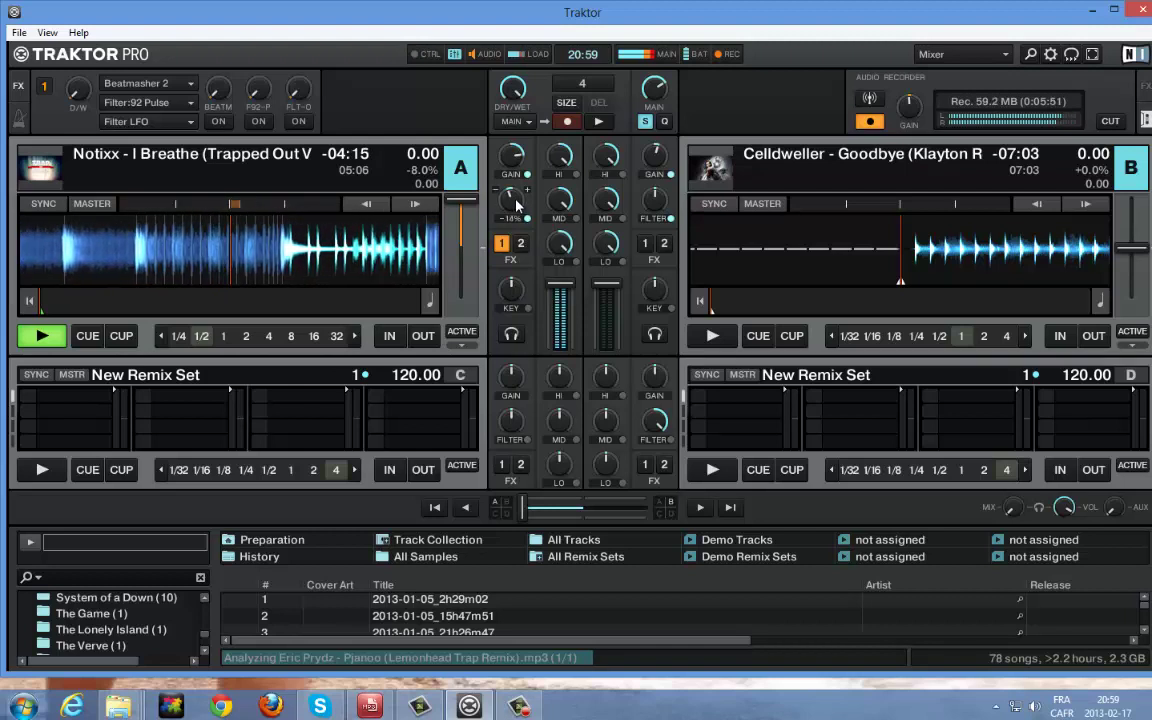
scroll(517, 205, "up", 4)
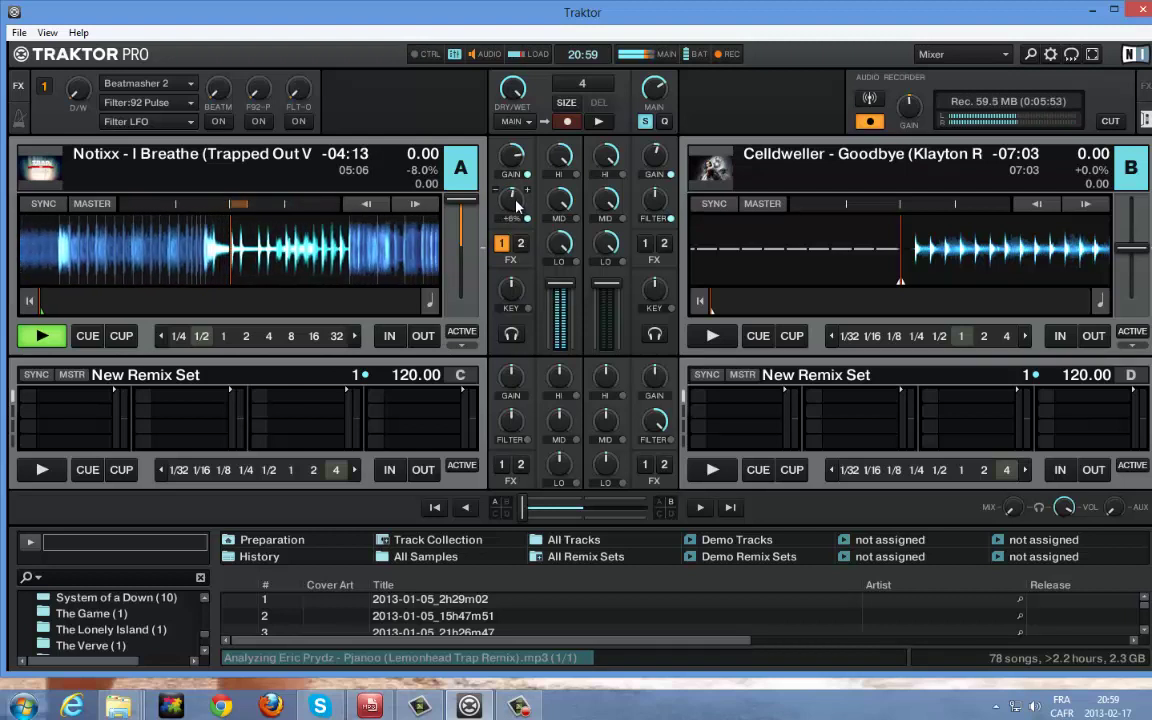
key("3")
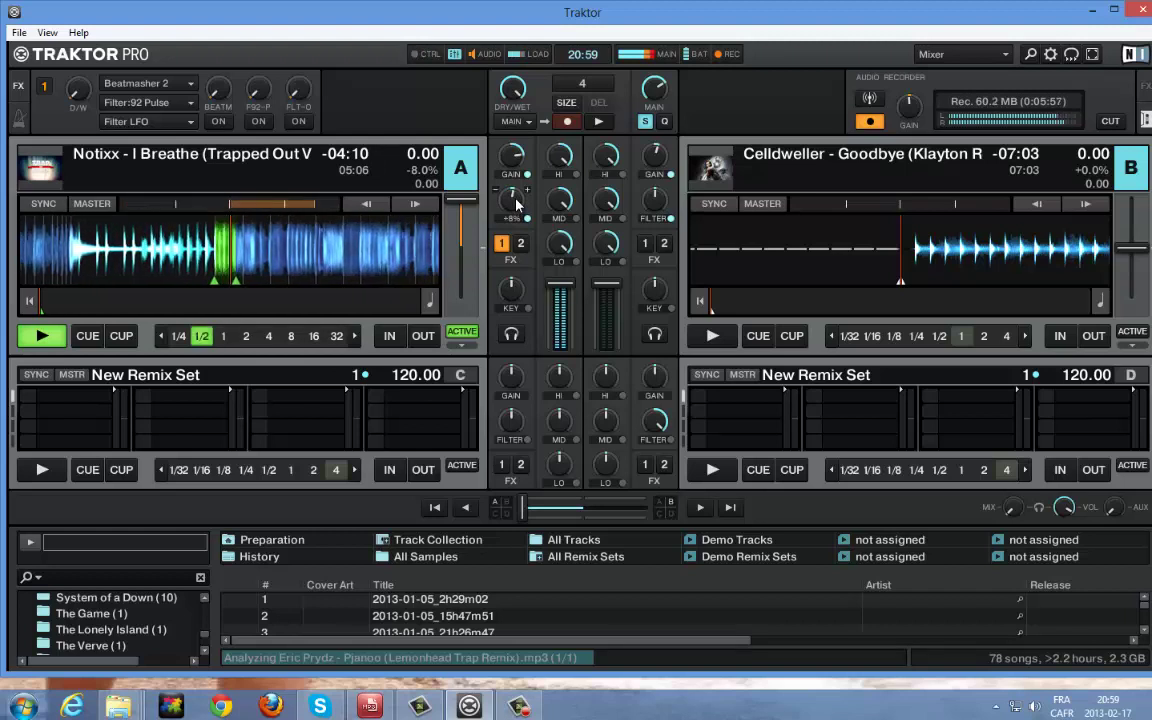
key("3")
scroll(516, 205, "up", 1)
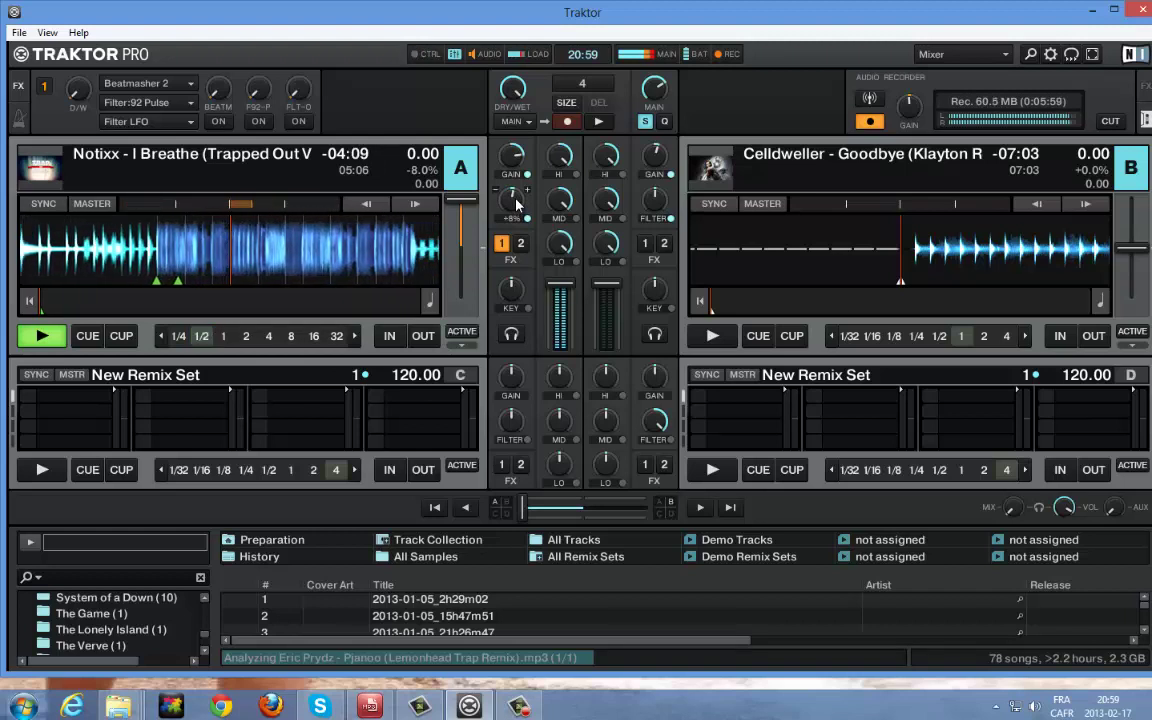
scroll(516, 203, "up", 2)
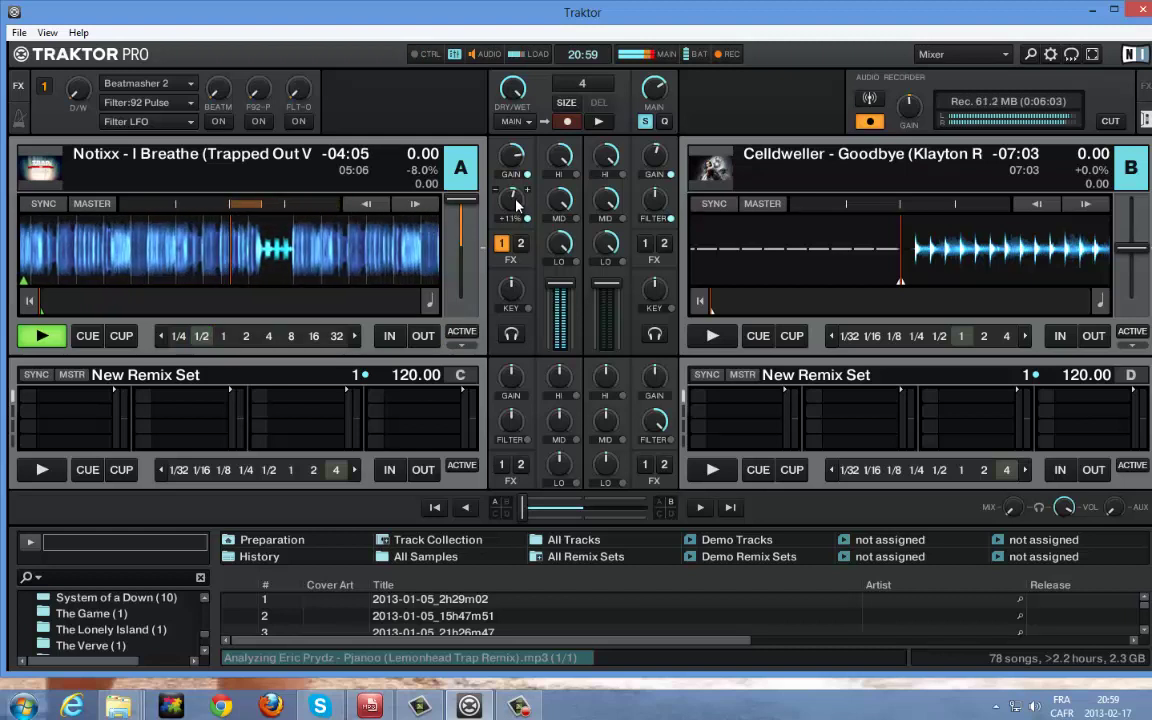
scroll(516, 203, "down", 4)
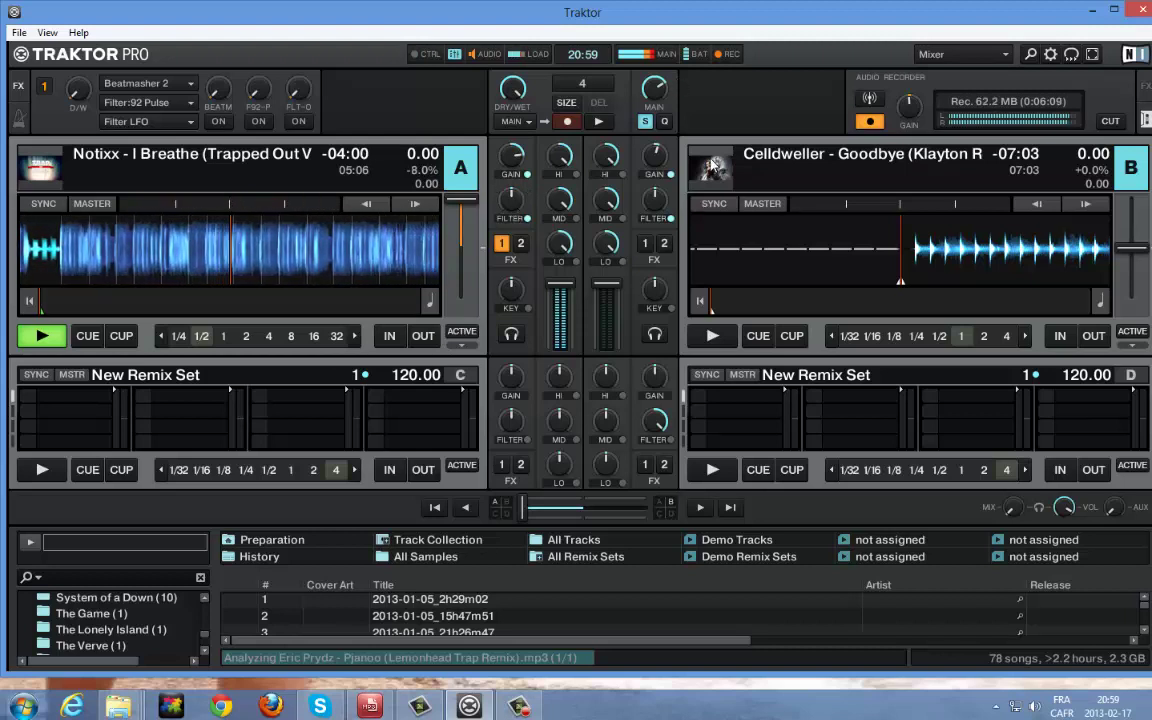
Start the Celldweller track on deck B, and trigger and release a 2-beat loop on deck A
key("space")
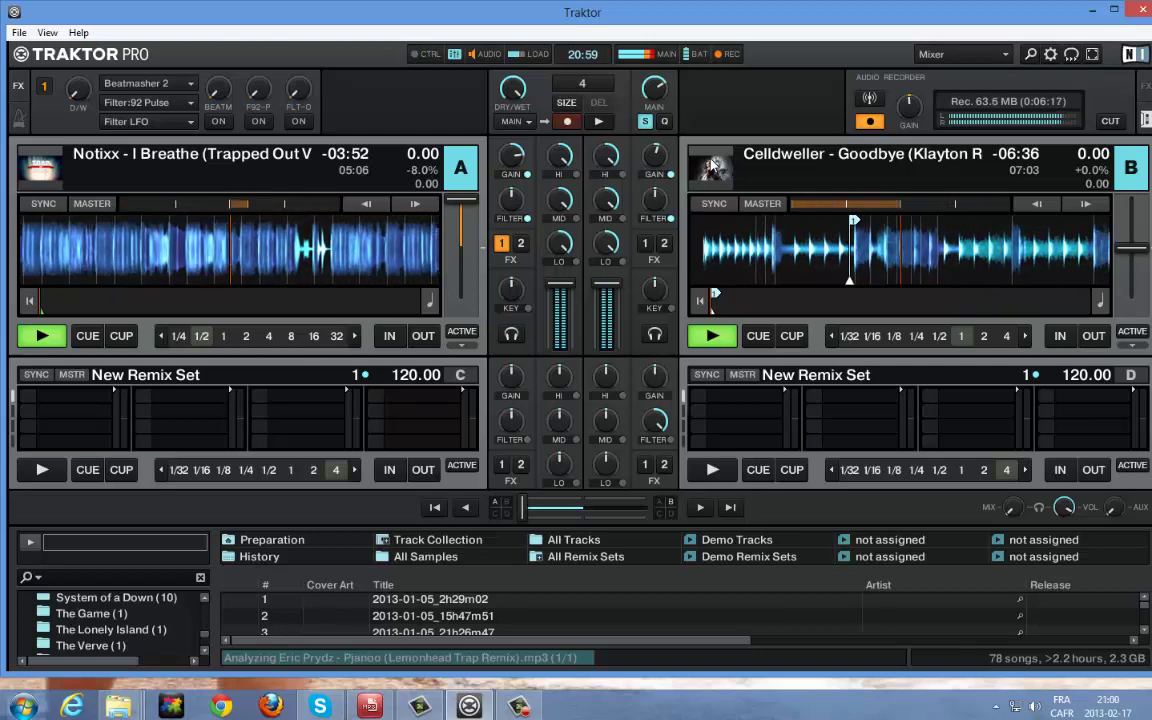
key("Right")
key("Right")
key("l")
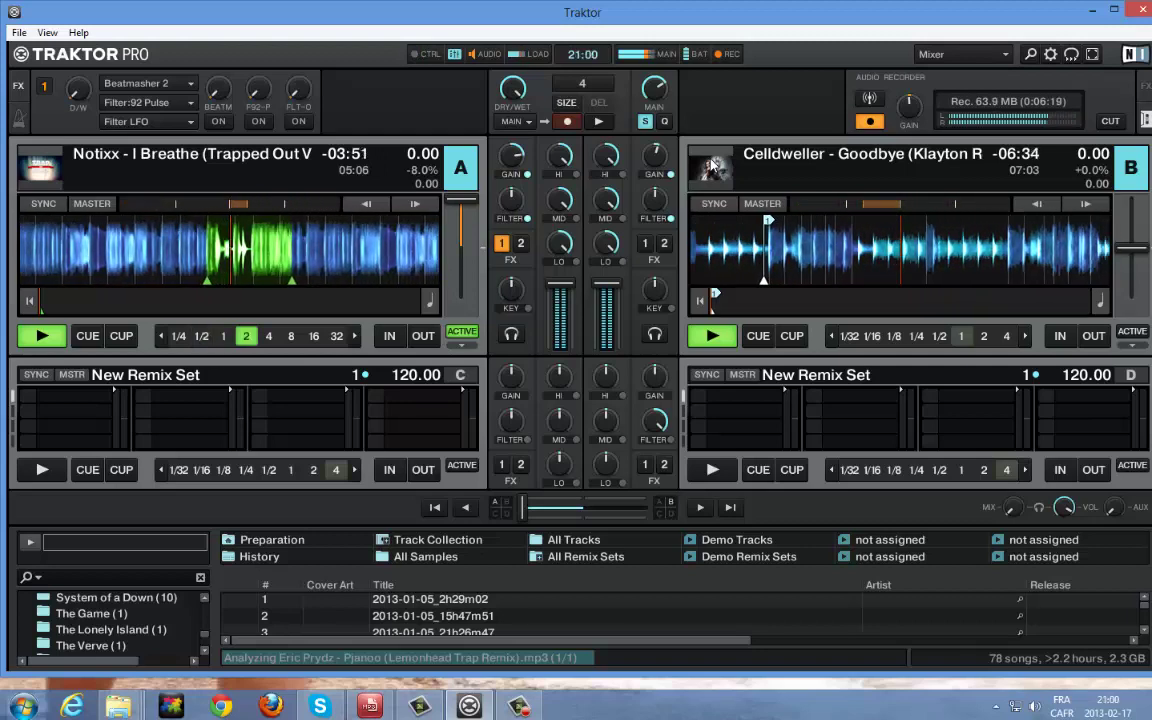
key("1")
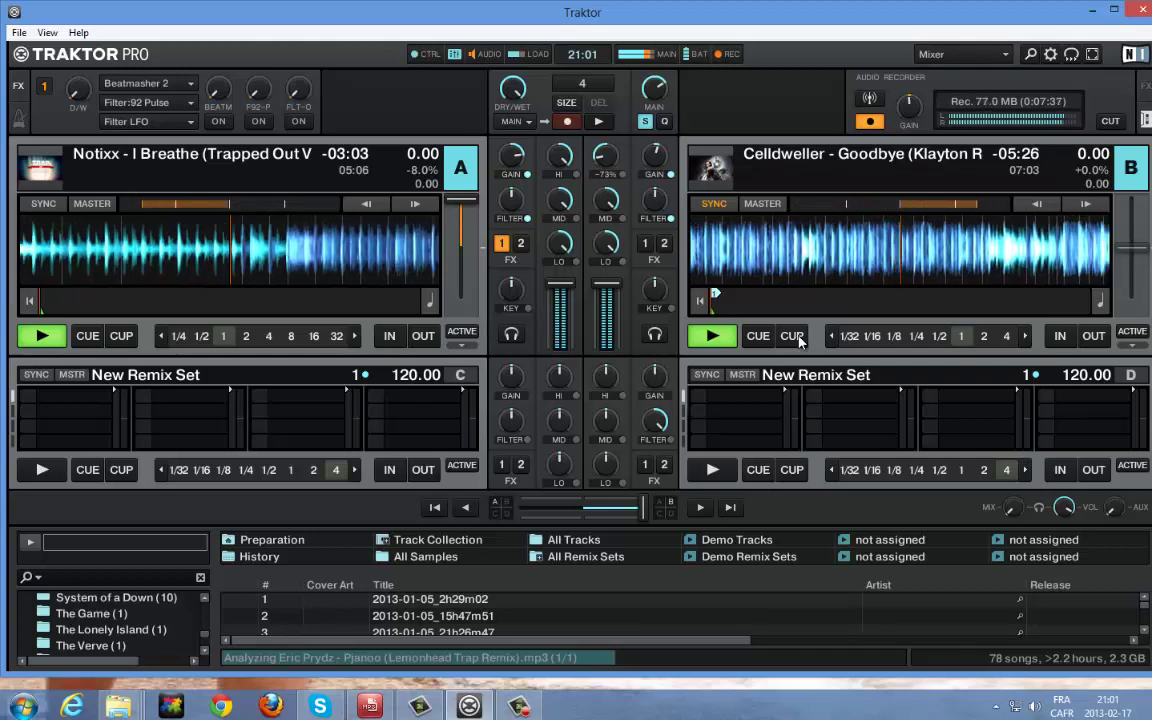
Trigger and release a 1-beat loop on deck B, and set its loop length to 32 beats
key("l")
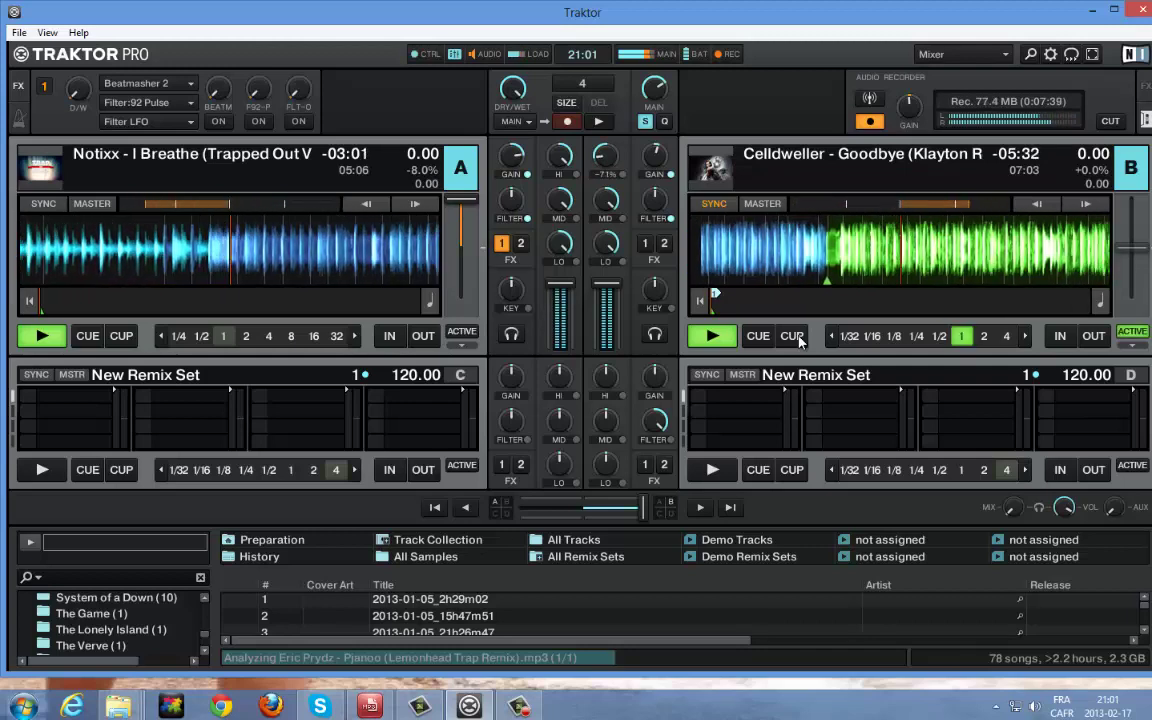
key("l")
key("Left")
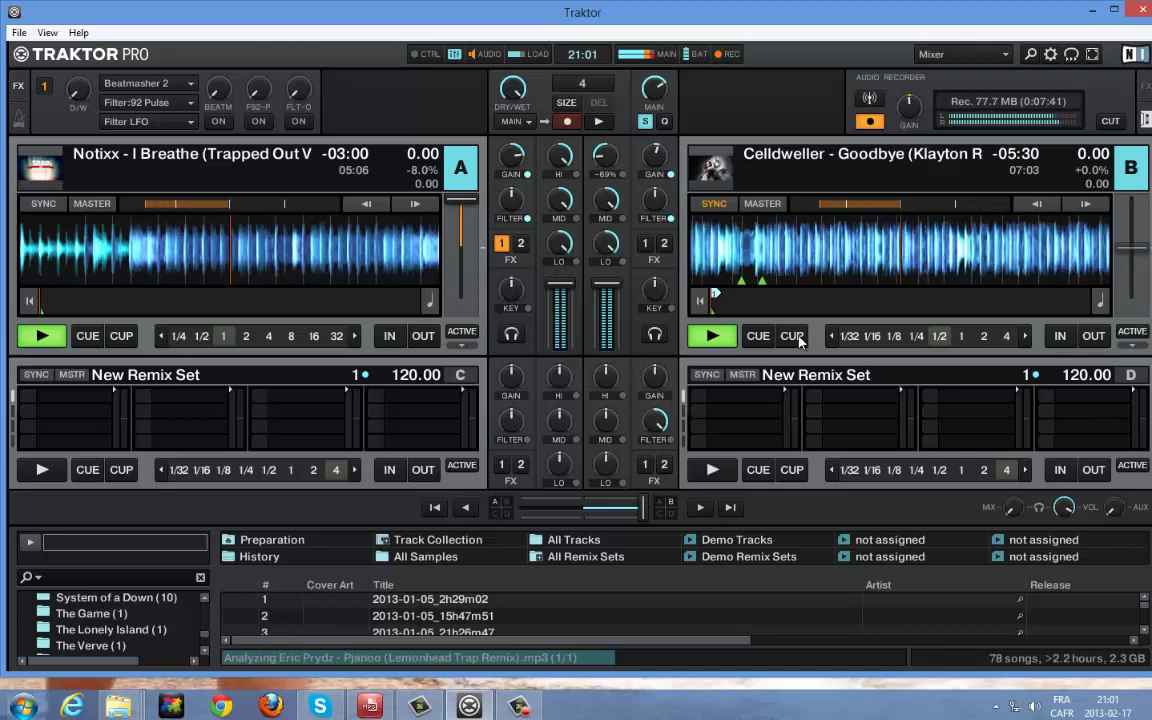
key("Right")
key("Right")
key("Right")
key("Right")
key("Right")
key("Right")
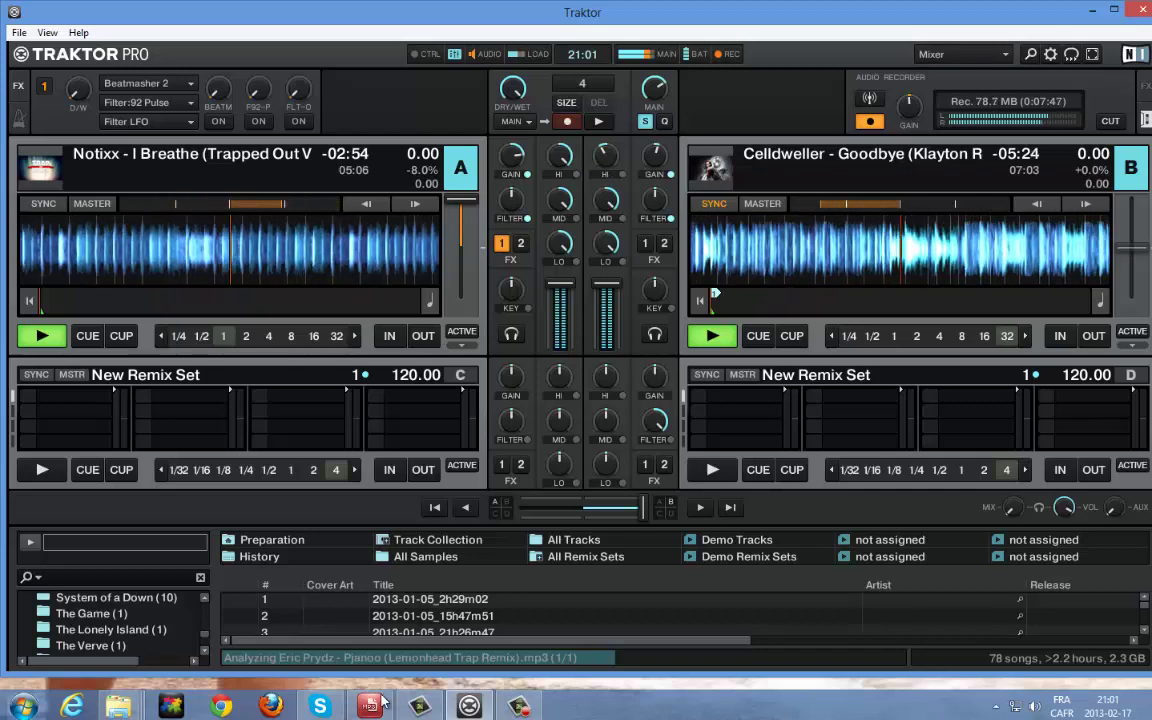
Switch to Free YouTube to MP3 Converter, load Eric Prydz - Pjanoo (Lemonhead Trap Remix) from its folder into Traktor's deck A, and start it playing
key("alt+Tab")
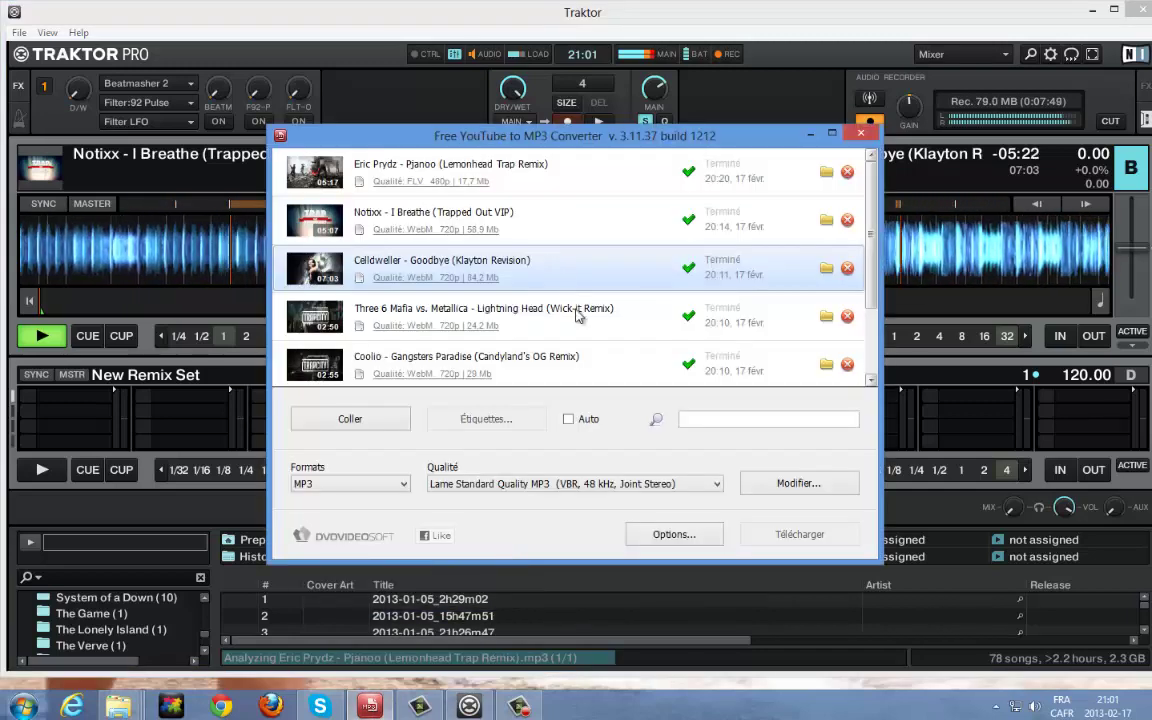
left_click(752, 162)
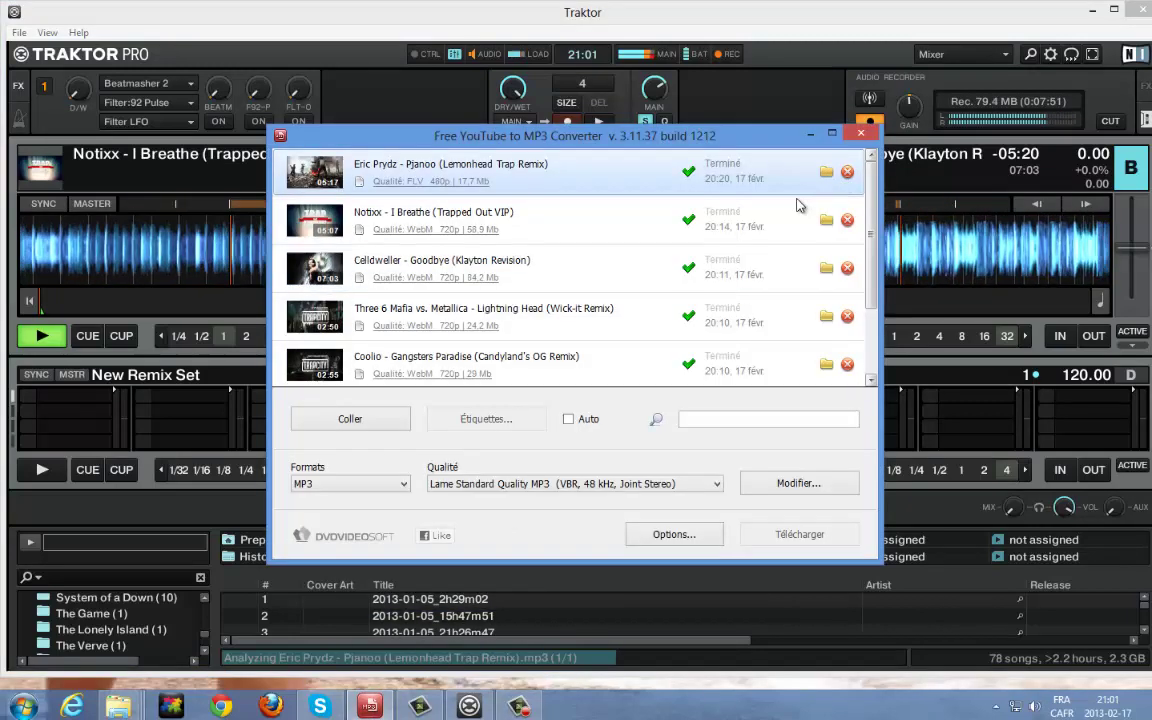
double_click(663, 234)
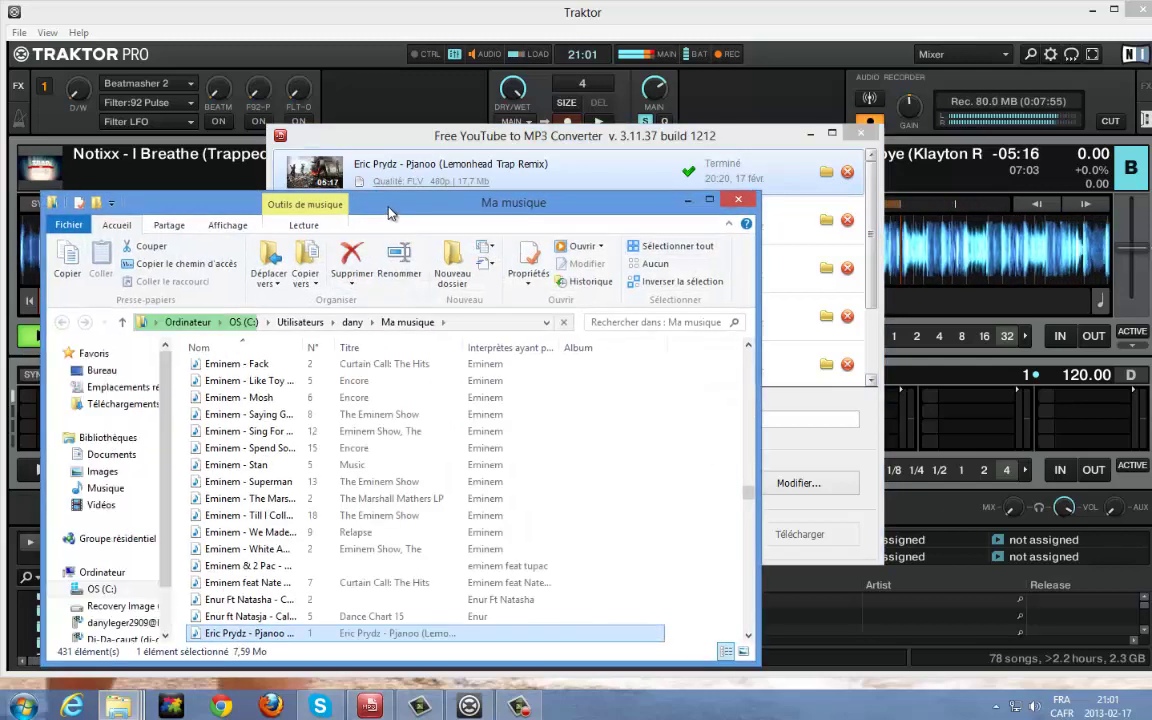
left_click_drag(395, 204, 680, 76)
left_click_drag(326, 405, 141, 239)
left_click(1019, 73)
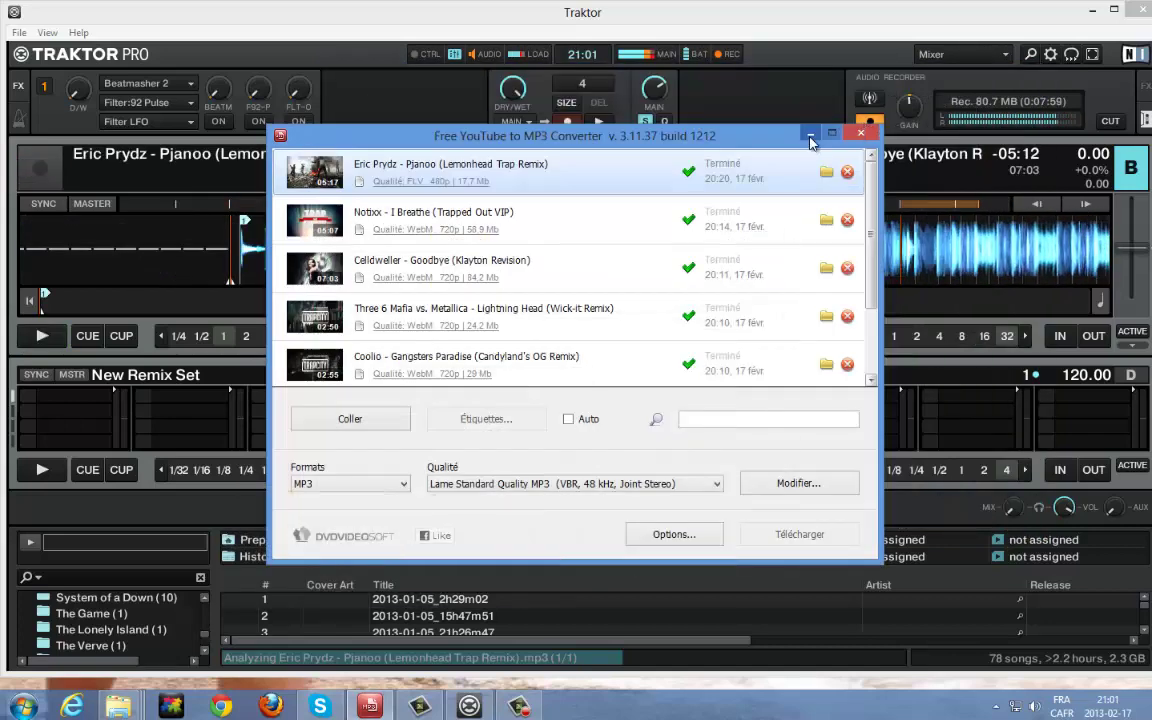
left_click(811, 136)
key("space")
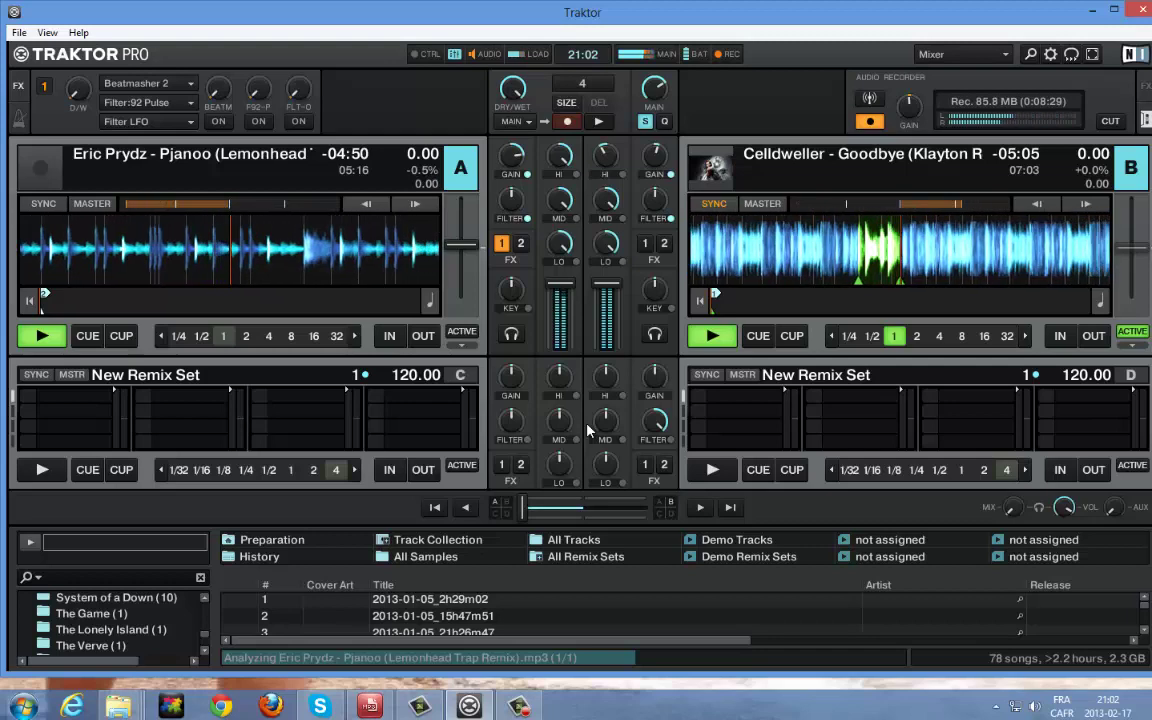
Release deck B's loop, and trigger and release a 1-beat loop on deck A while sweeping its filter up past 37% and back to centre
key("3")
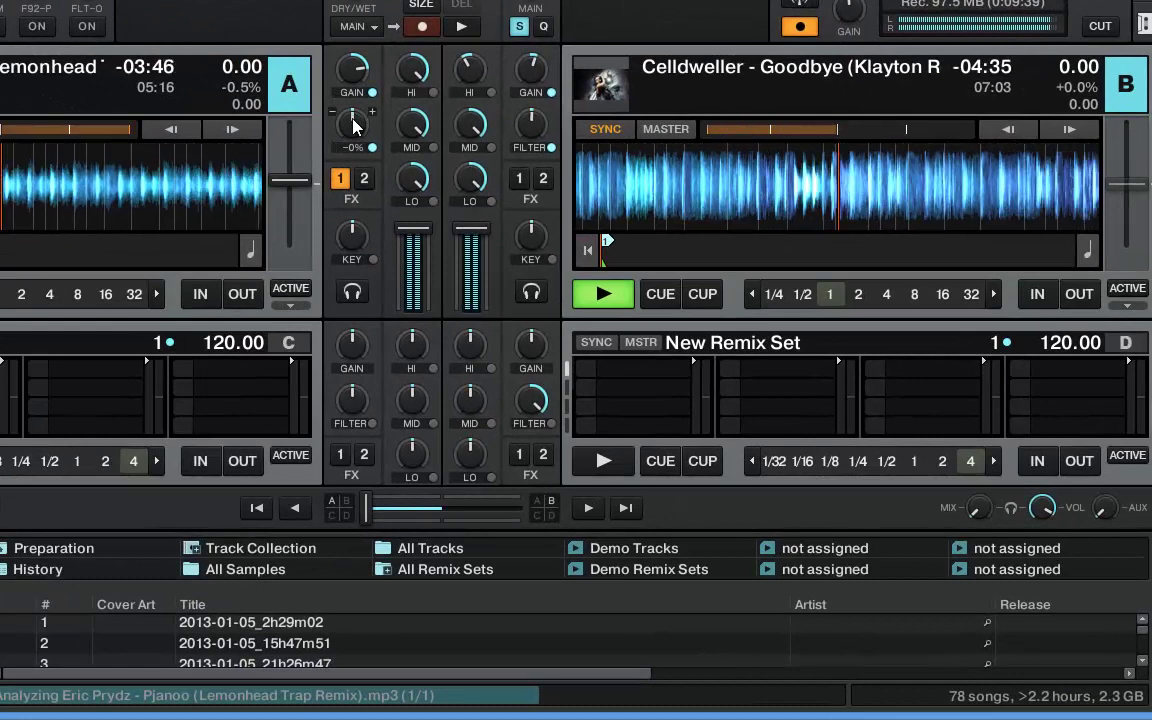
key("l")
scroll(353, 118, "up", 5)
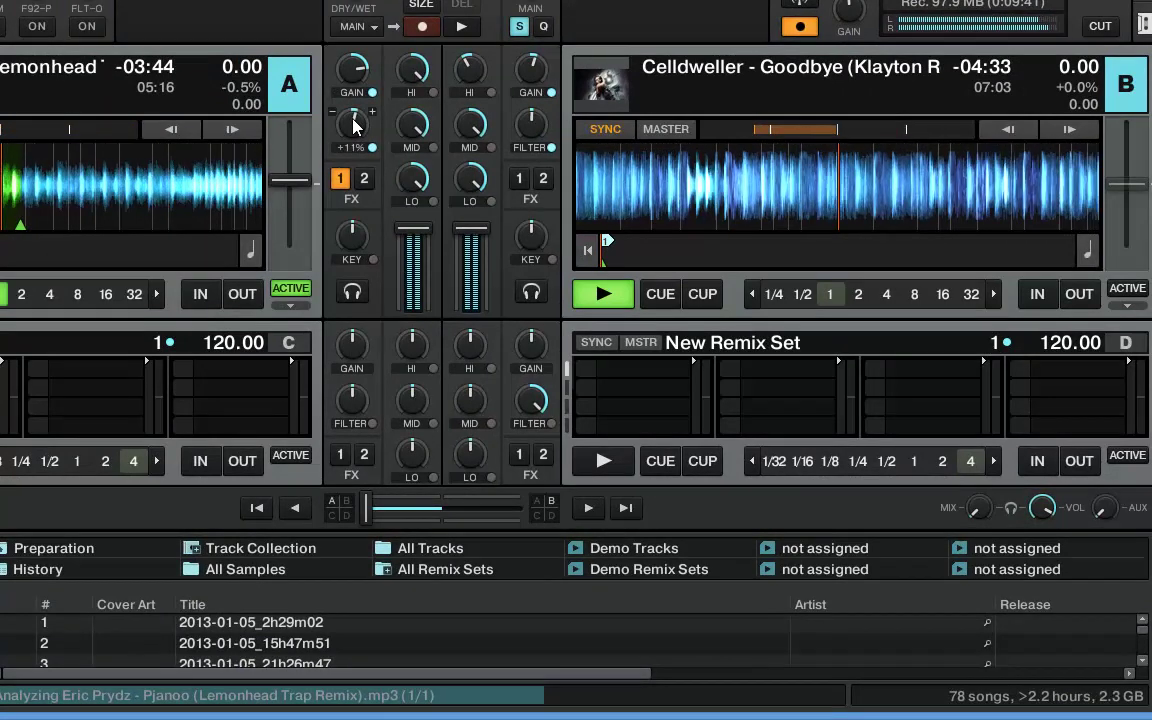
key("l")
scroll(352, 123, "up", 4)
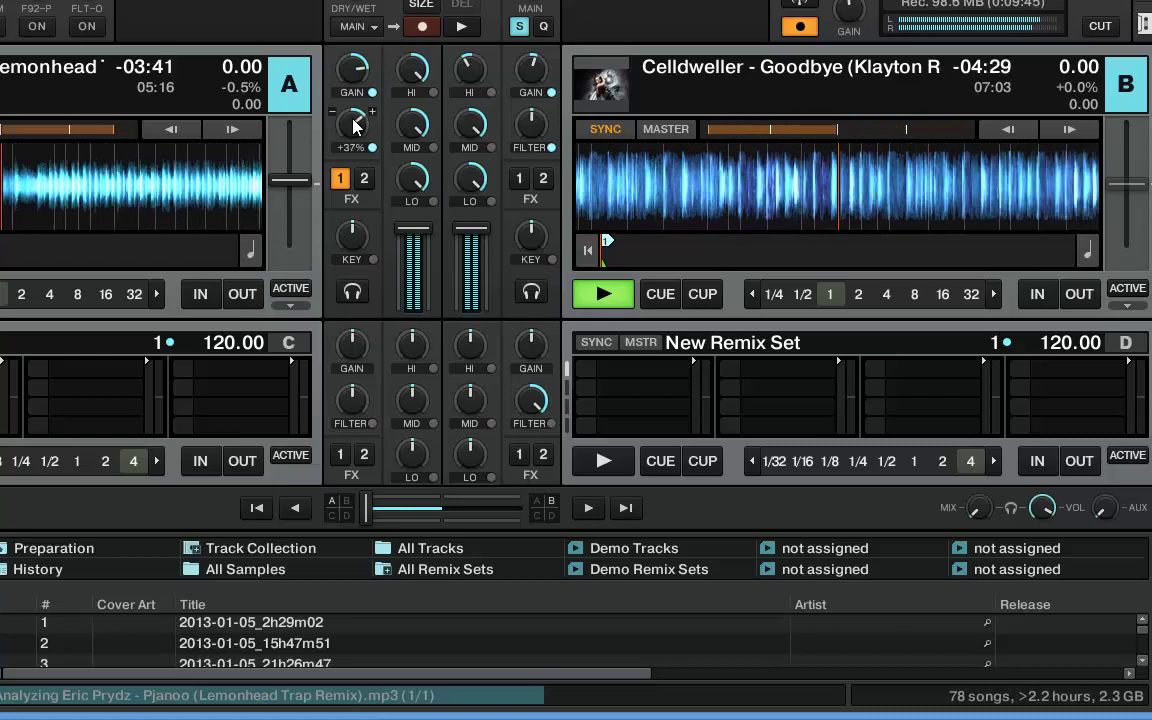
scroll(352, 123, "up", 1)
scroll(352, 123, "down", 5)
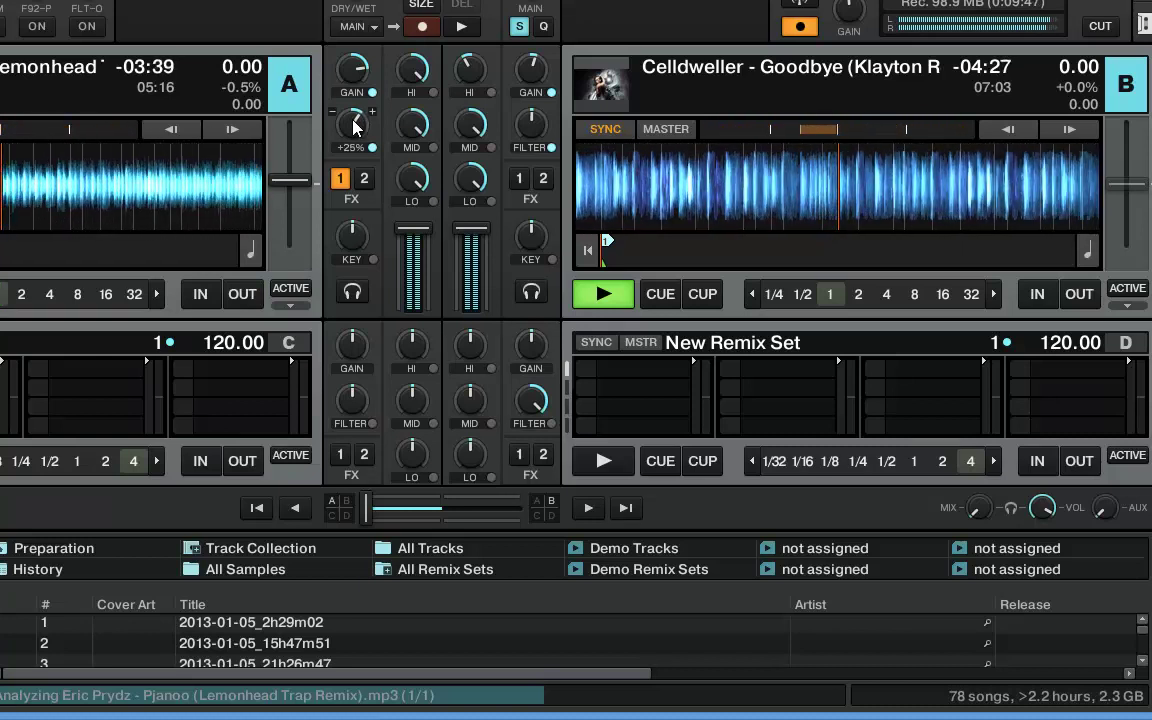
scroll(352, 123, "down", 4)
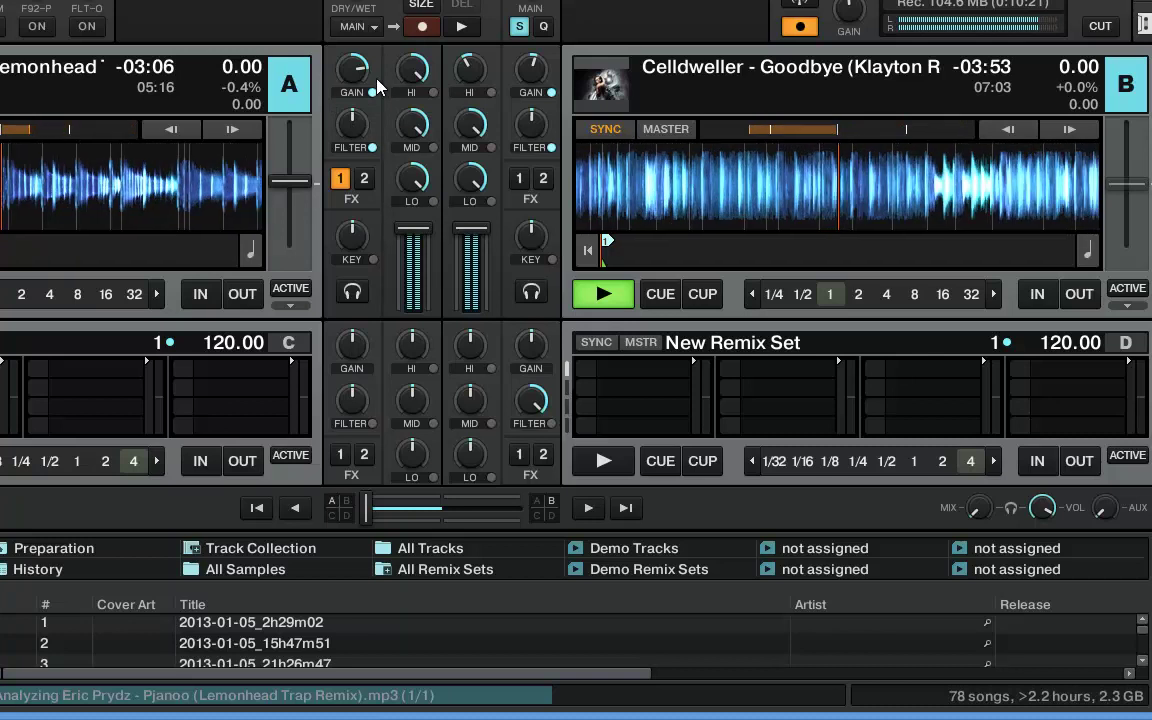
Stop the audio recording of the mix and pause decks A and B
mouse_move(376, 83)
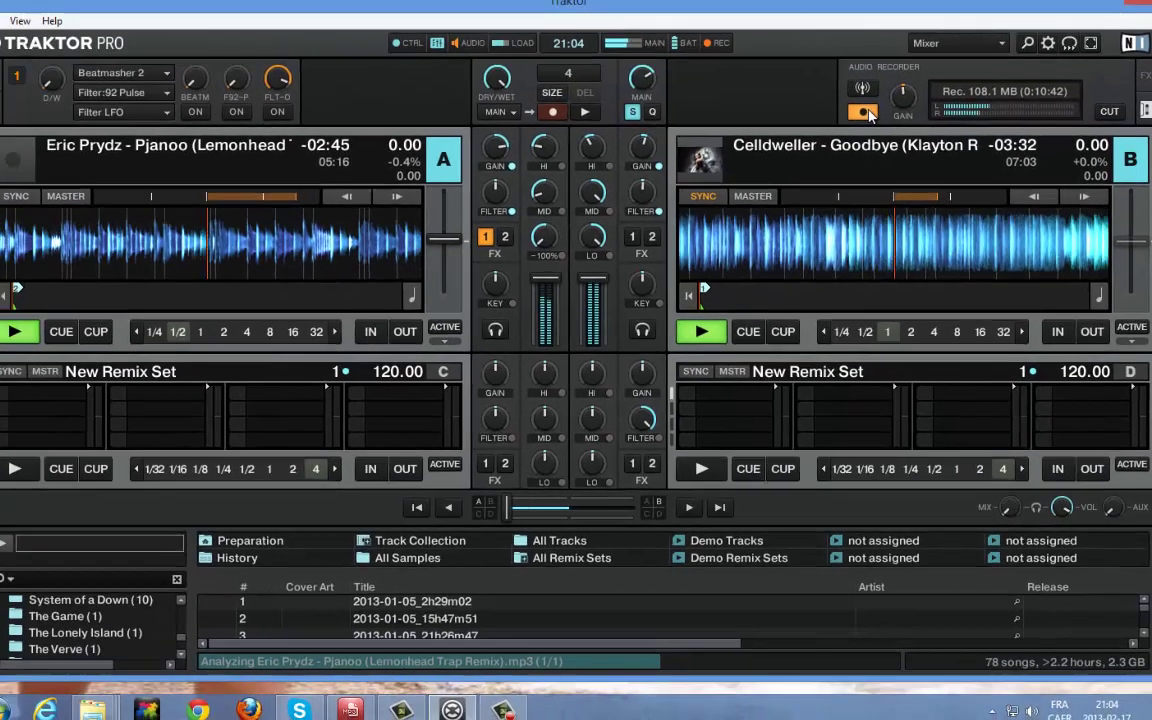
left_click(800, 27)
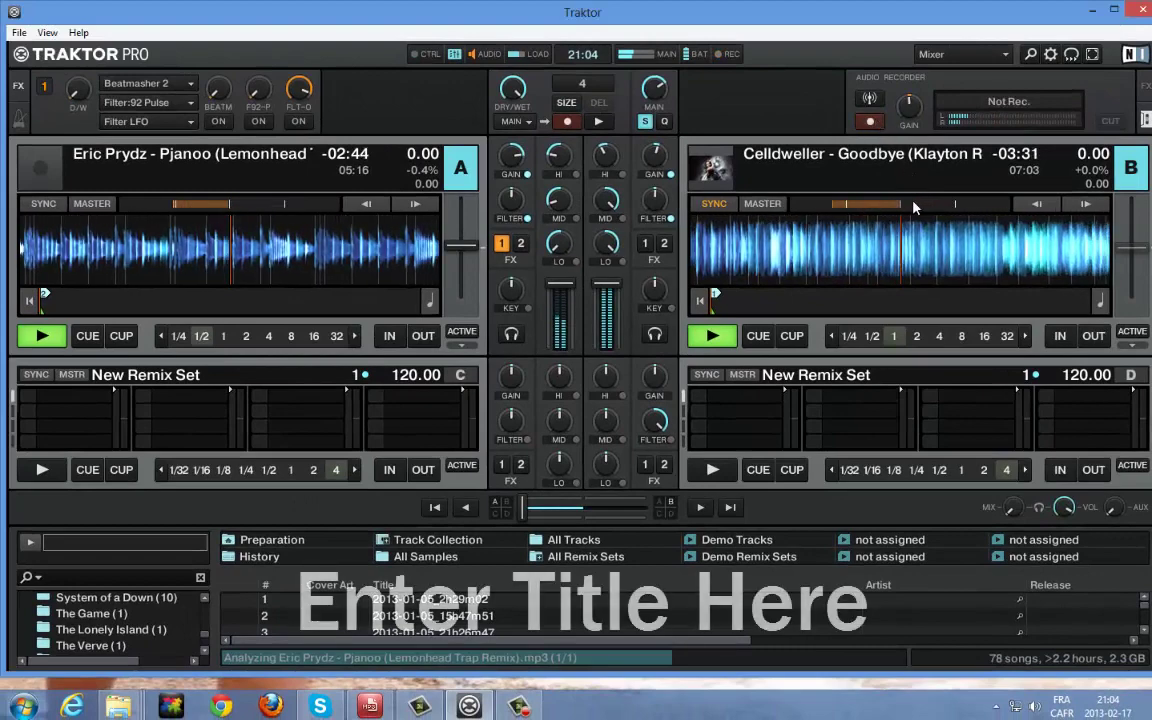
key("a")
key("k")
Enlarge the track browser, load the latest audio recording, 2013-02-17_20h53m42, into deck A, and play it in the normal deck view
key("space")
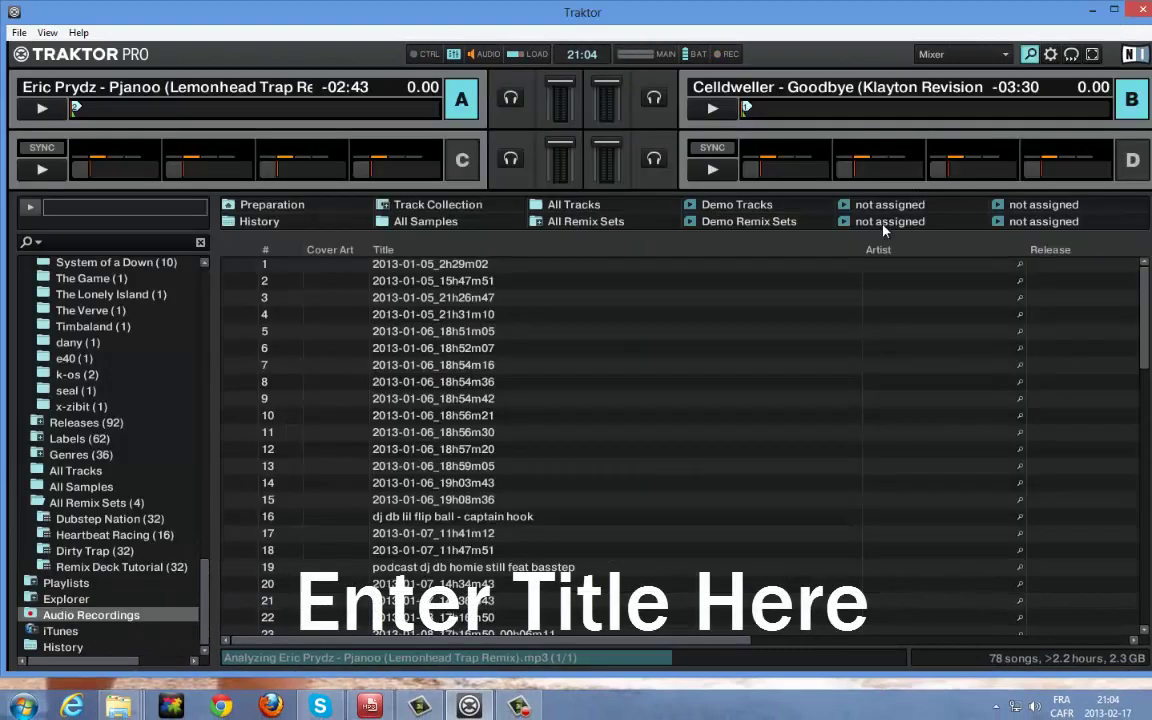
scroll(583, 534, "down", 15)
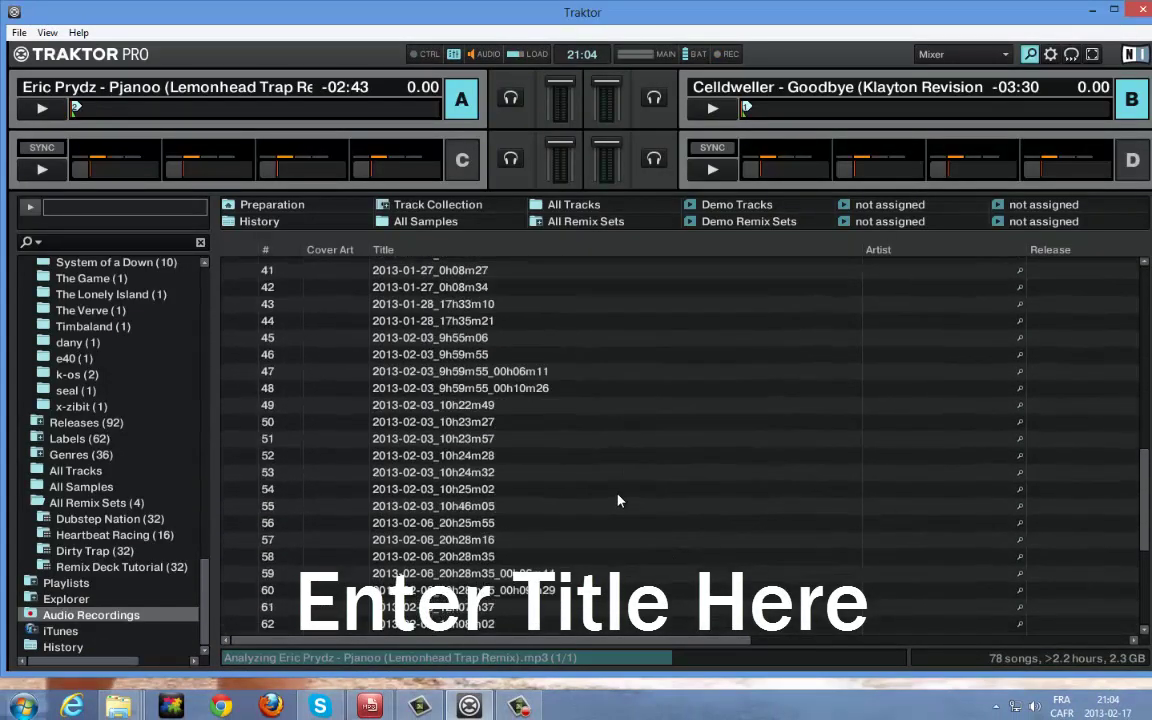
scroll(507, 487, "down", 3)
left_click(489, 627)
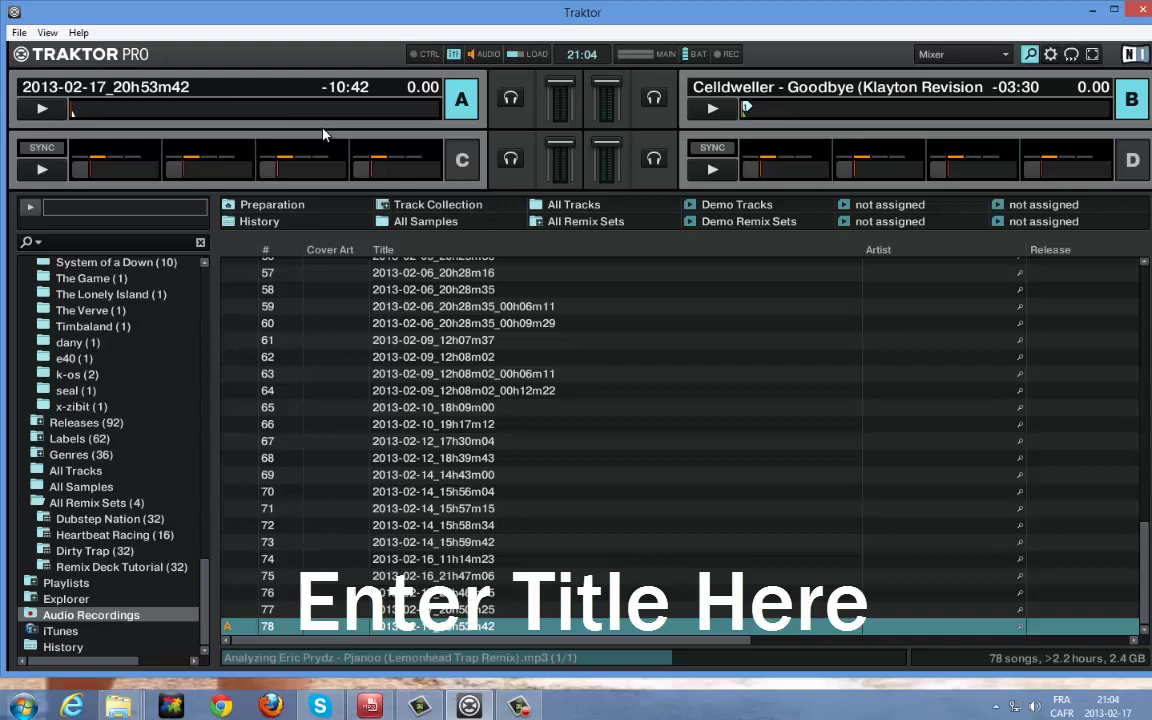
key("space")
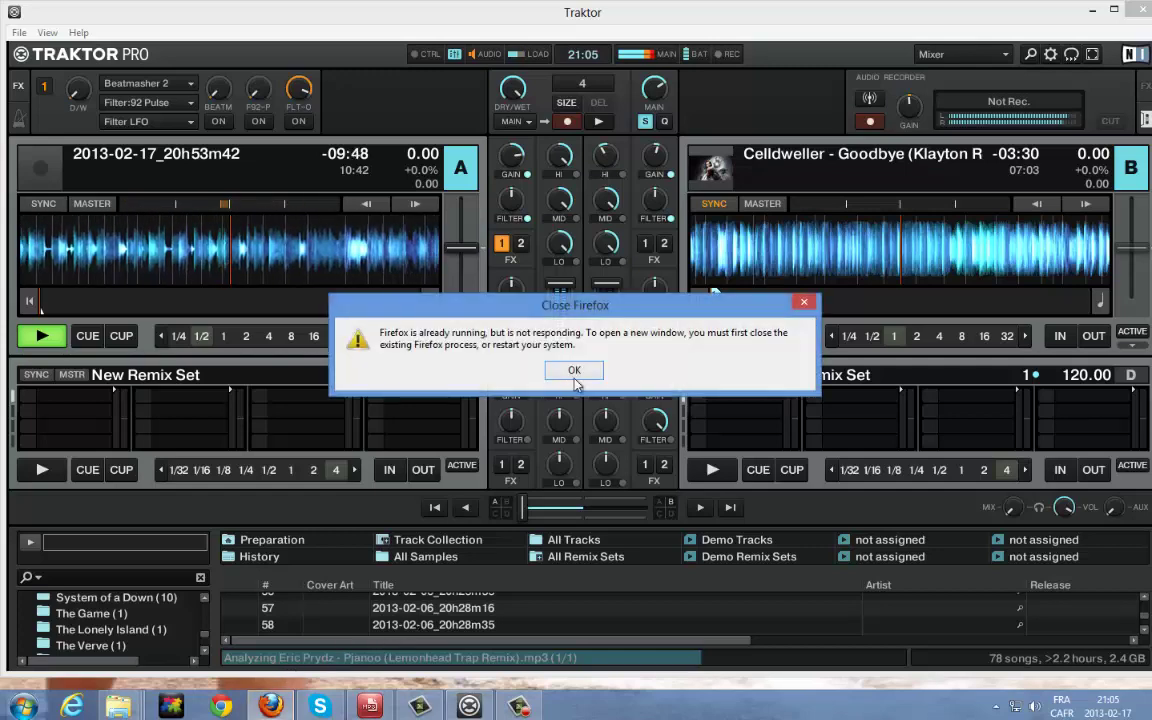
Dismiss the Firefox error message and switch to the screen recorder's control window
left_click(575, 381)
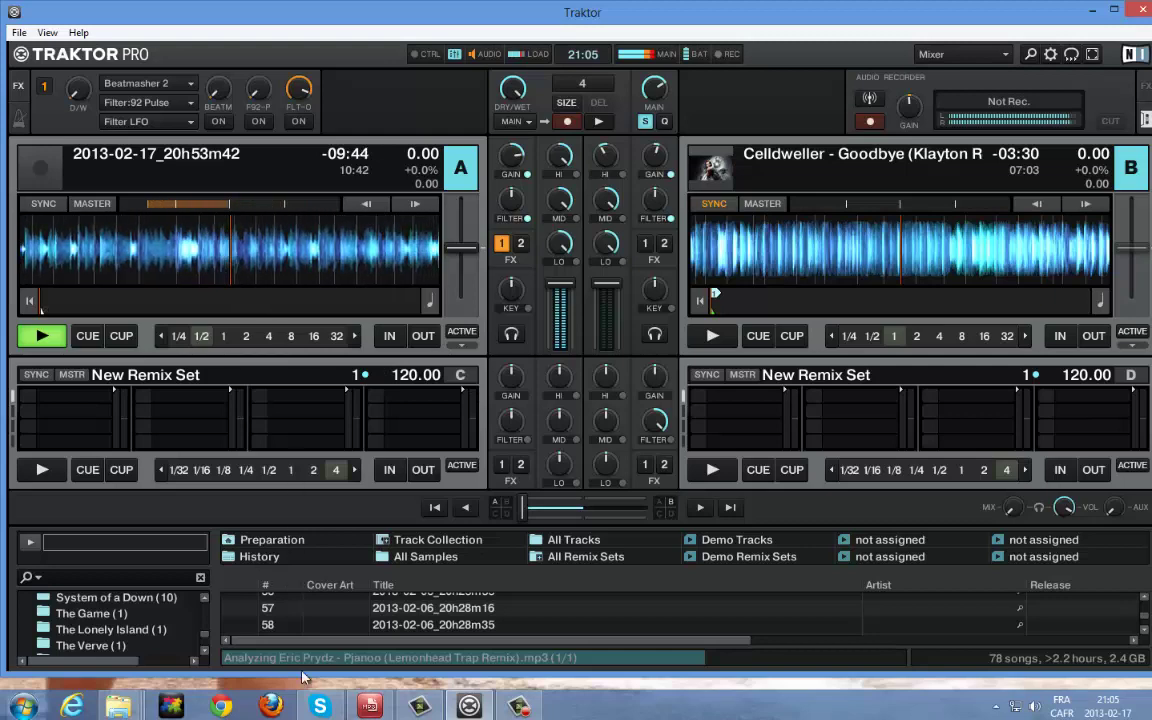
left_click(517, 707)
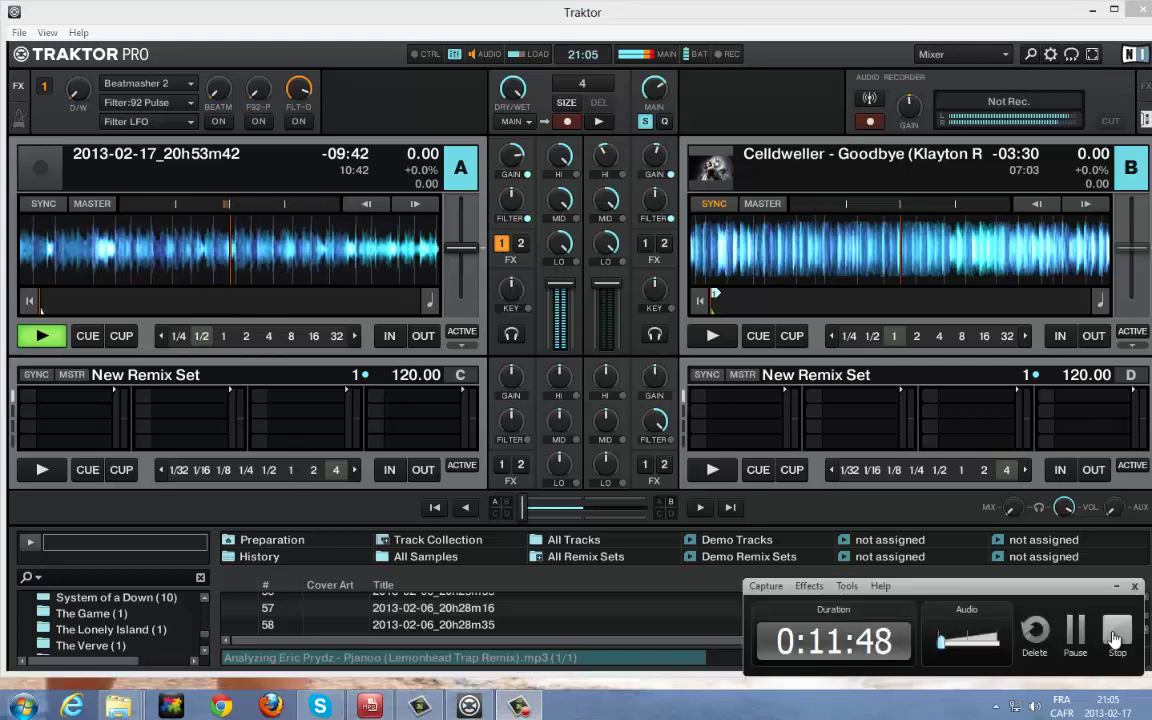